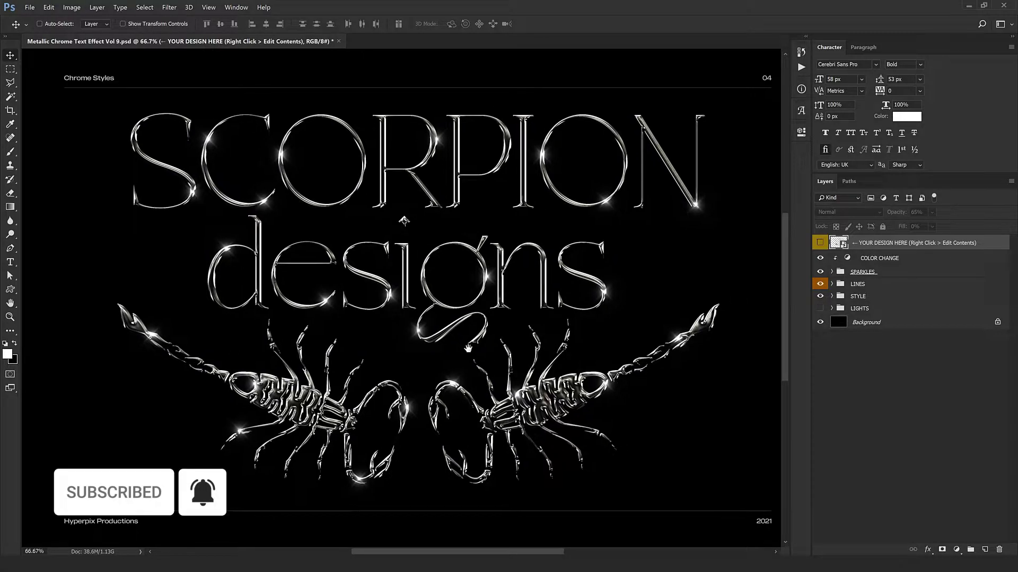
Edit the placeholder design's contents and test-move the two scorpion shapes in the .psb.
right_click(921, 250)
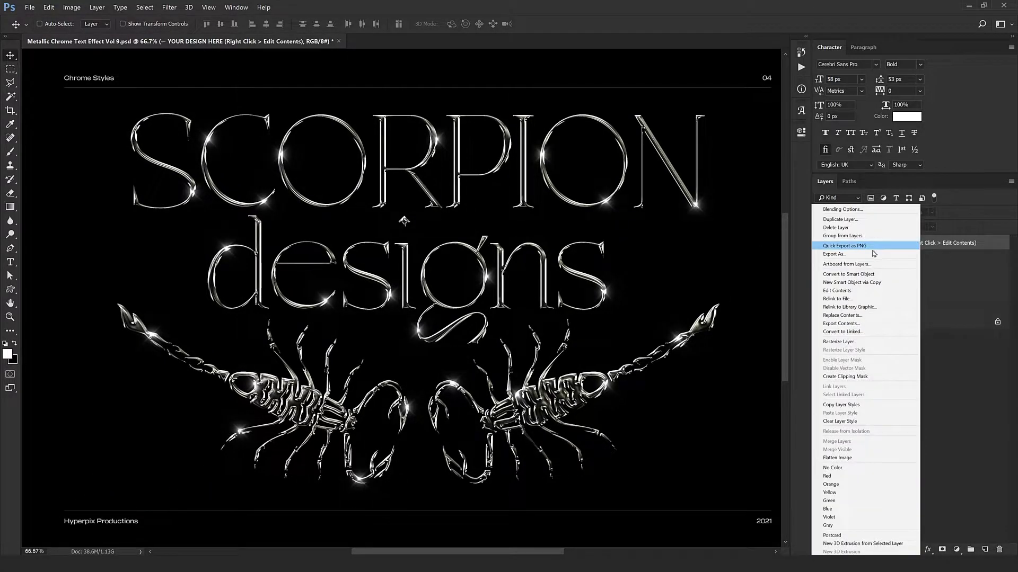
click(837, 290)
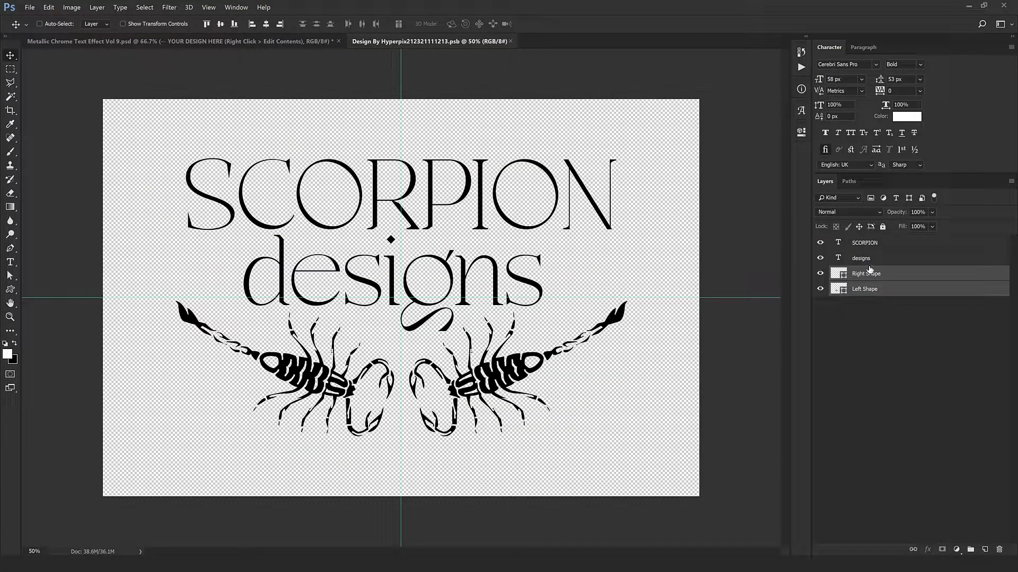
click(870, 263)
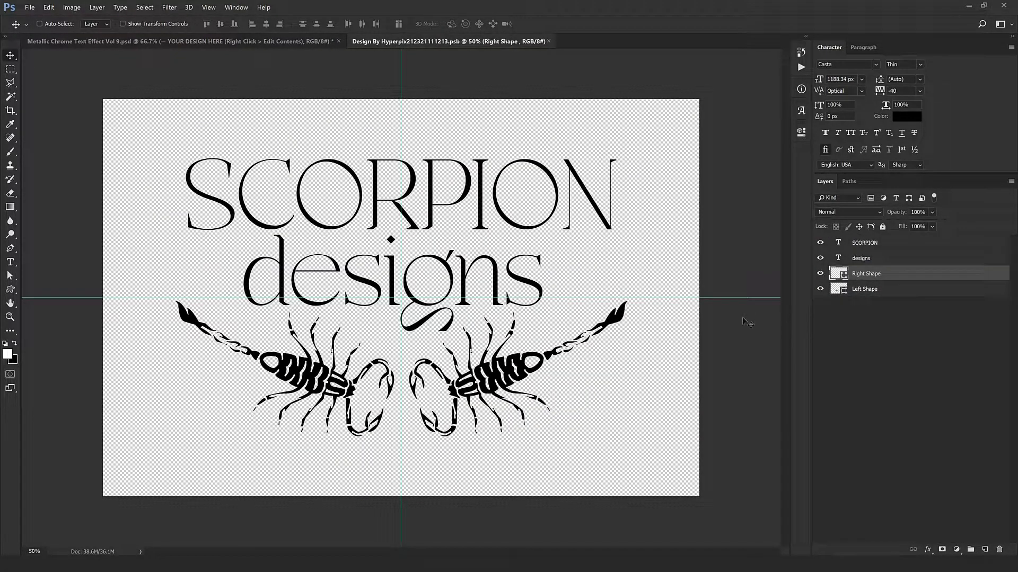
drag(523, 374, 522, 385)
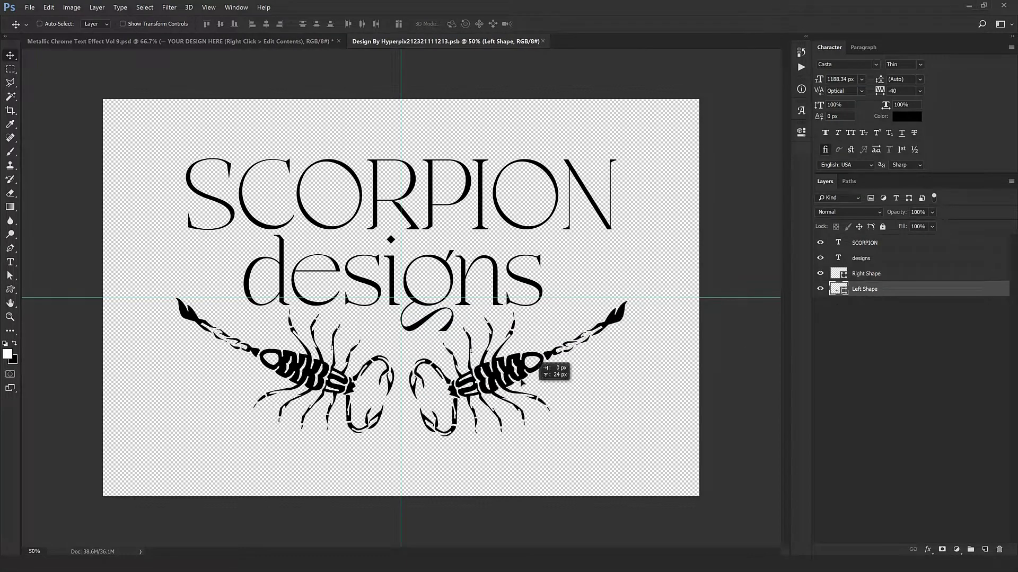
mouse_move(541, 368)
mouse_down()
mouse_move(563, 167)
mouse_move(609, 364)
mouse_up()
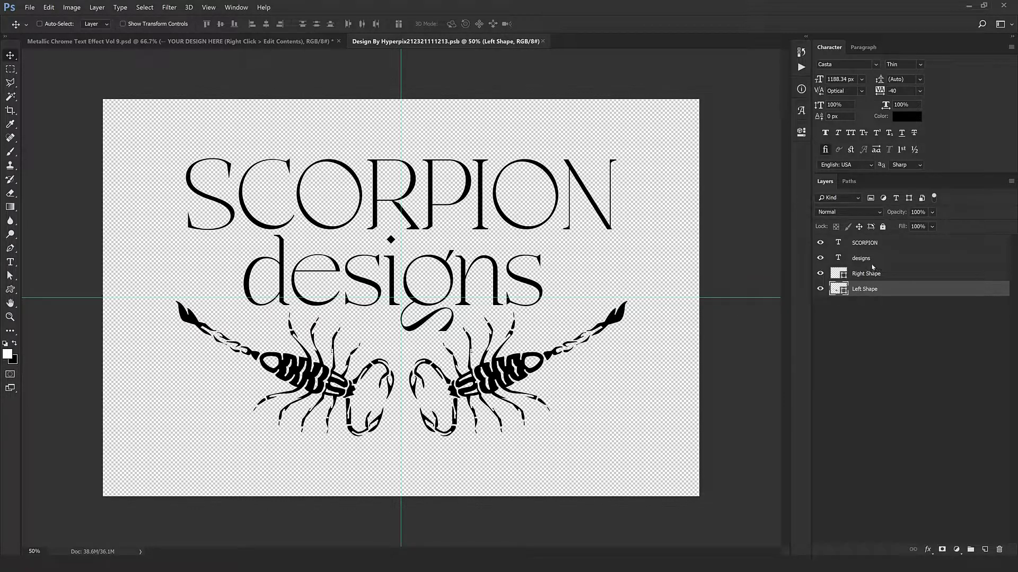
Replace the SCORPION heading with HYPERPIX and the designs line with studios.
click(880, 246)
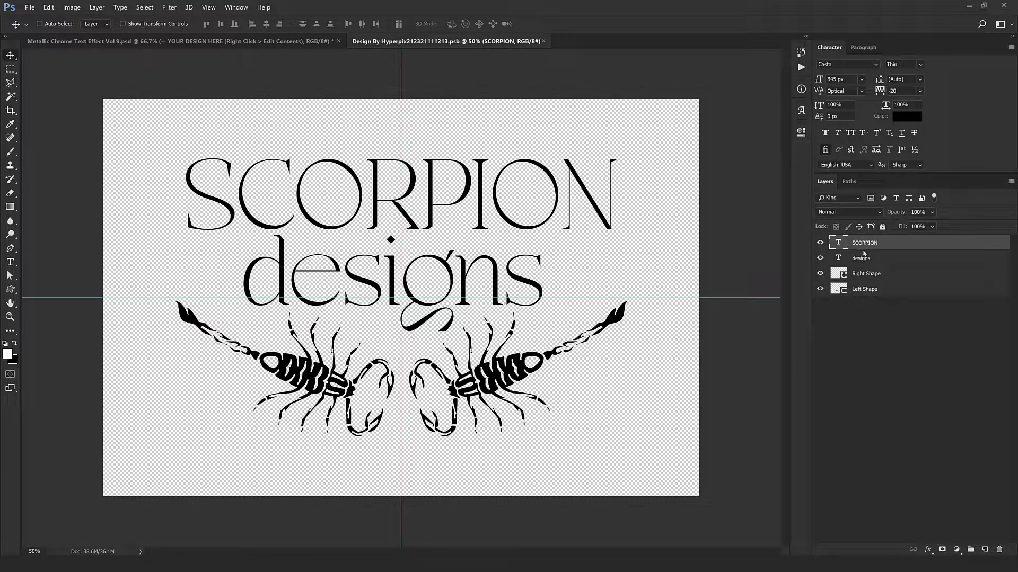
double_click(841, 246)
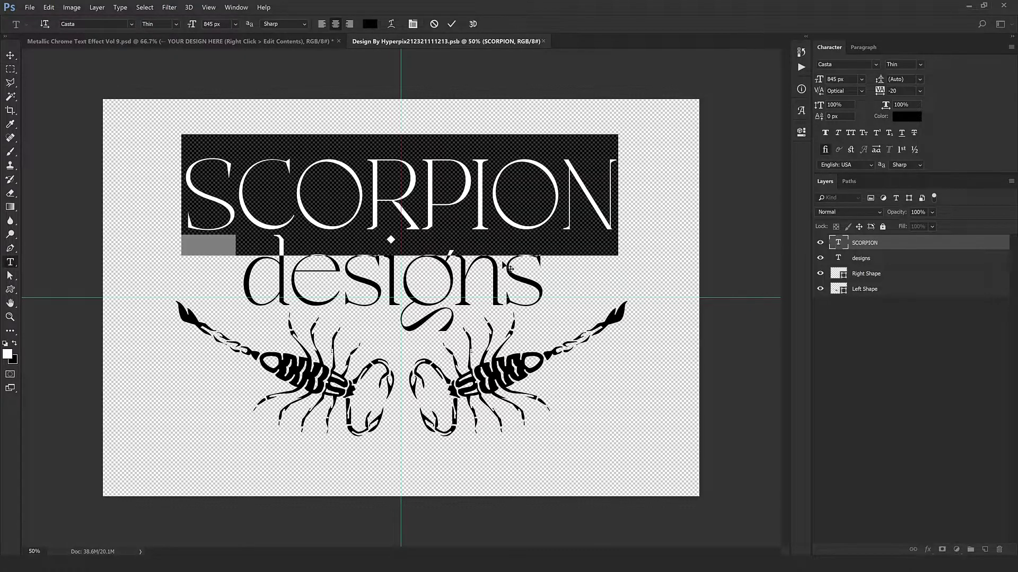
text(HYPERPIX)
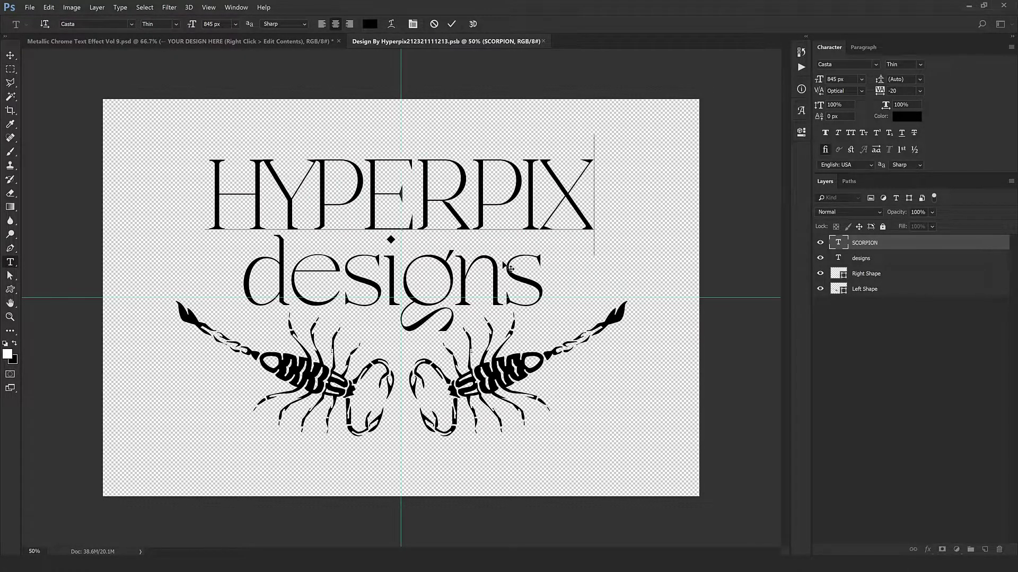
key(ctrl+Return)
key(v)
double_click(838, 260)
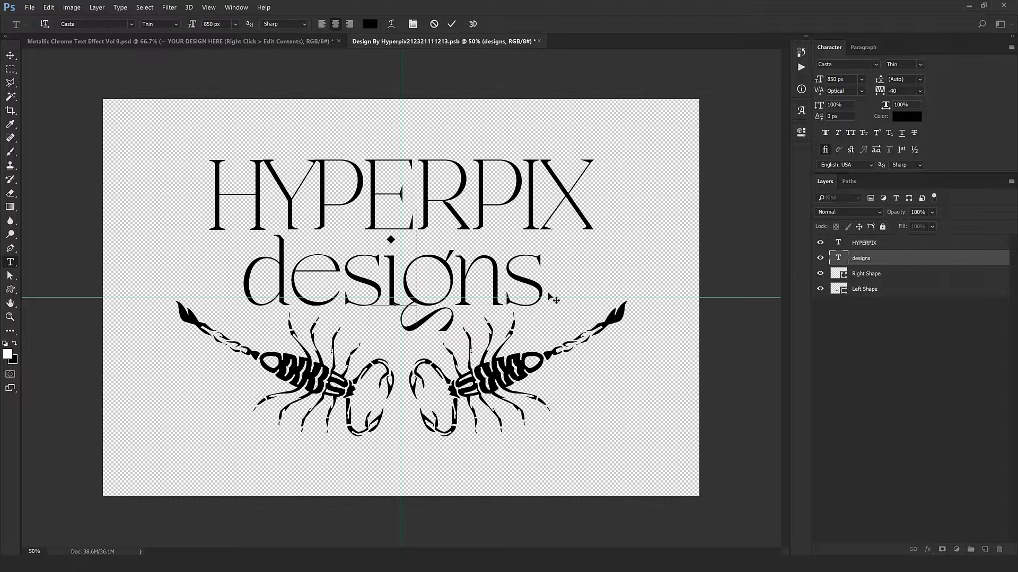
text(studio)
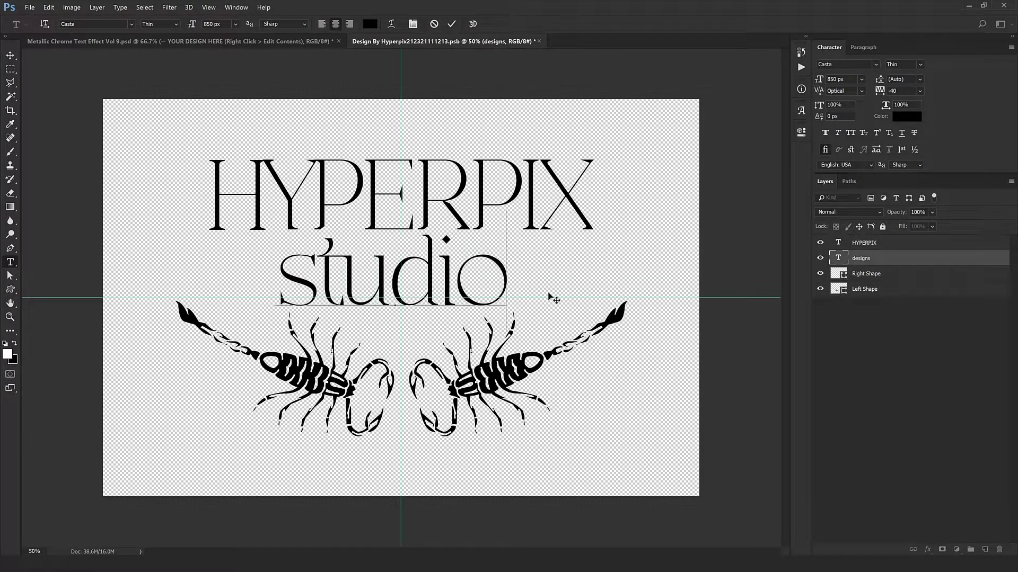
text(s)
key(ctrl+Return)
key(v)
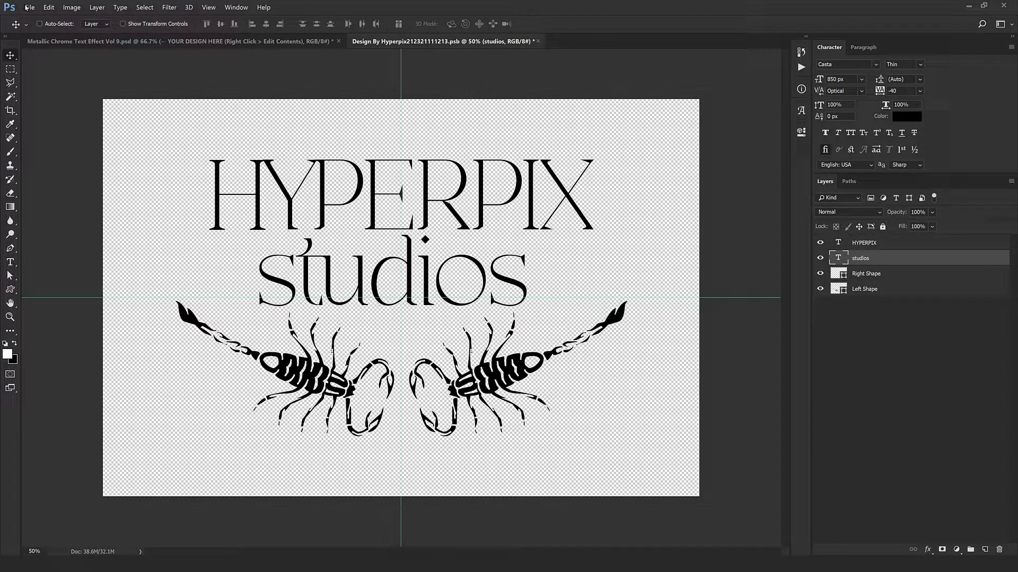
Save the edited artwork so the chrome mockup updates to HYPERPIX studios.
click(29, 7)
click(48, 89)
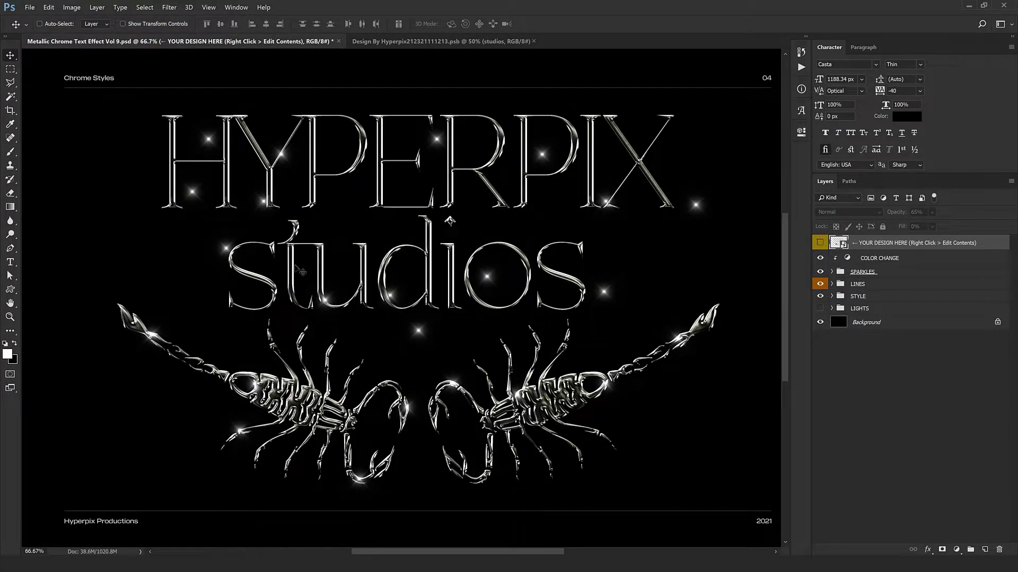
Delete the right scorpion, move and rotate the left one back level, and save the artwork.
key(ctrl+Tab)
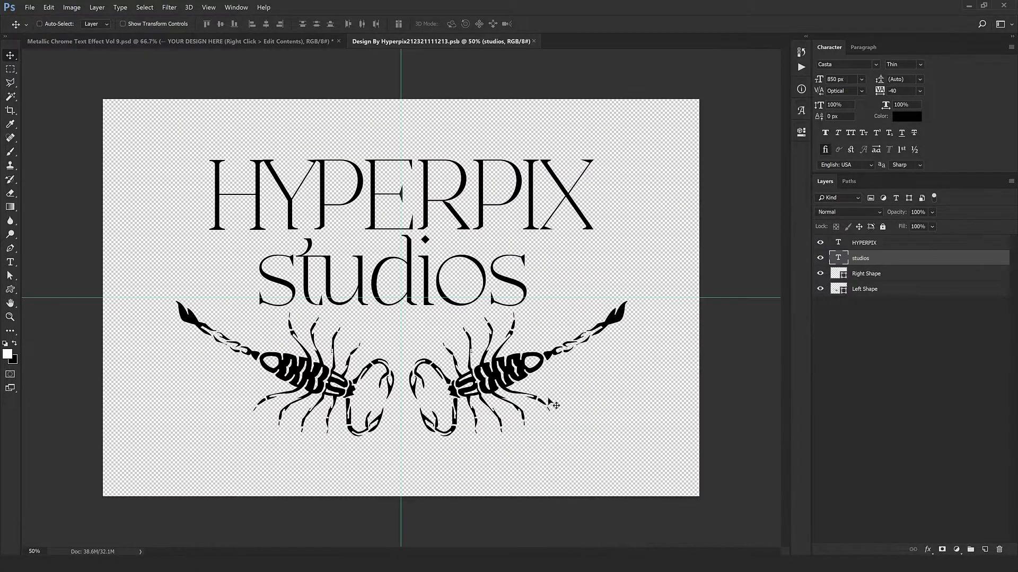
click(873, 273)
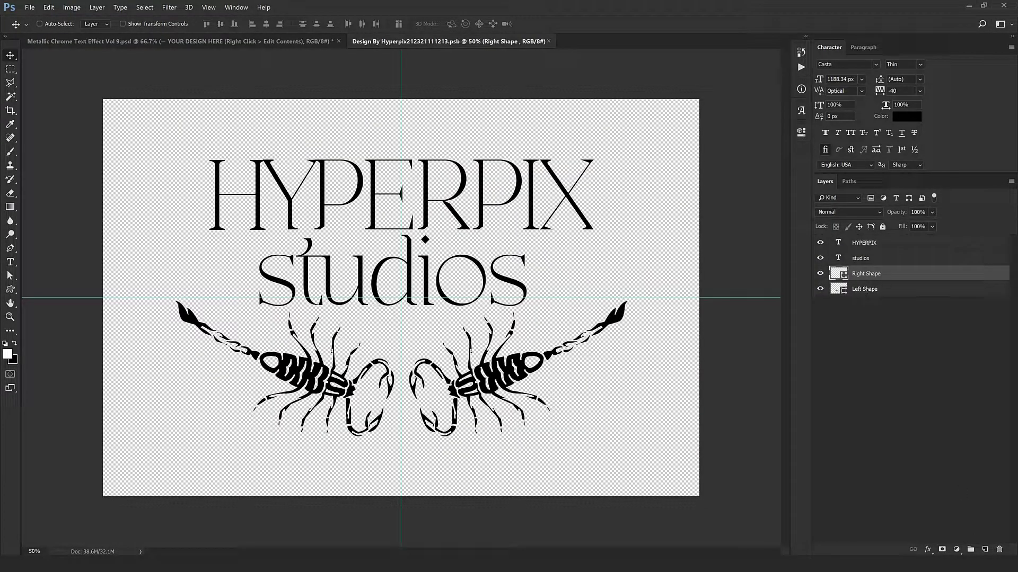
key(Delete)
key(ctrl+t)
drag(454, 404, 514, 346)
drag(278, 382, 393, 378)
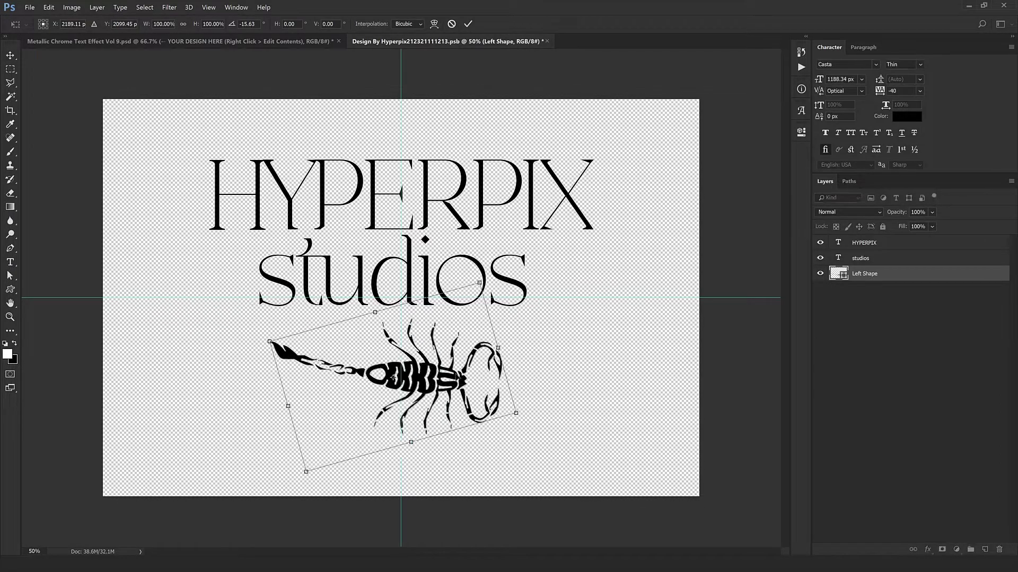
drag(521, 418, 568, 378)
key(Return)
key(ctrl+s)
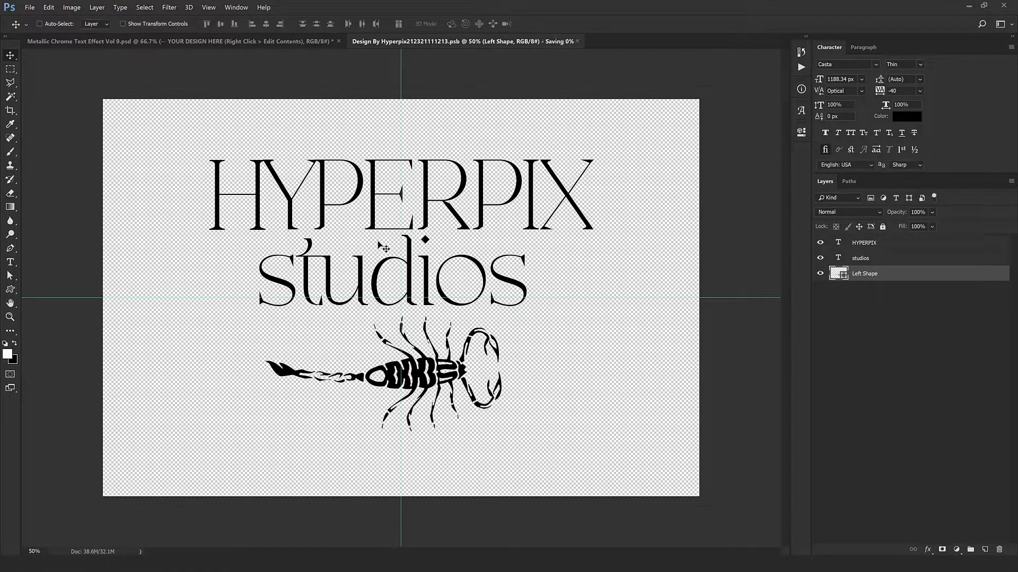
Check the single-scorpion mockup, then delete the remaining left scorpion layer.
click(279, 44)
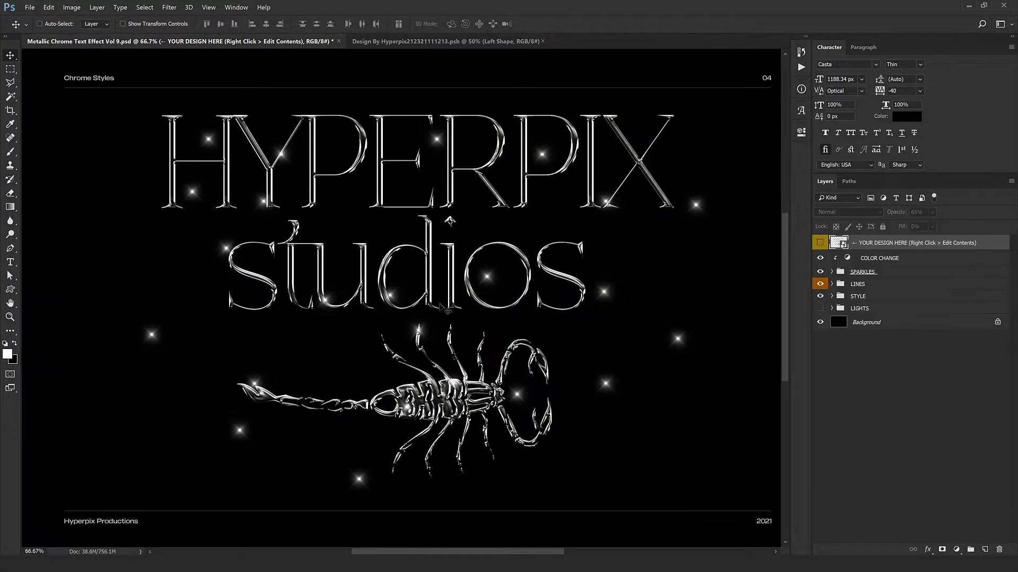
click(360, 44)
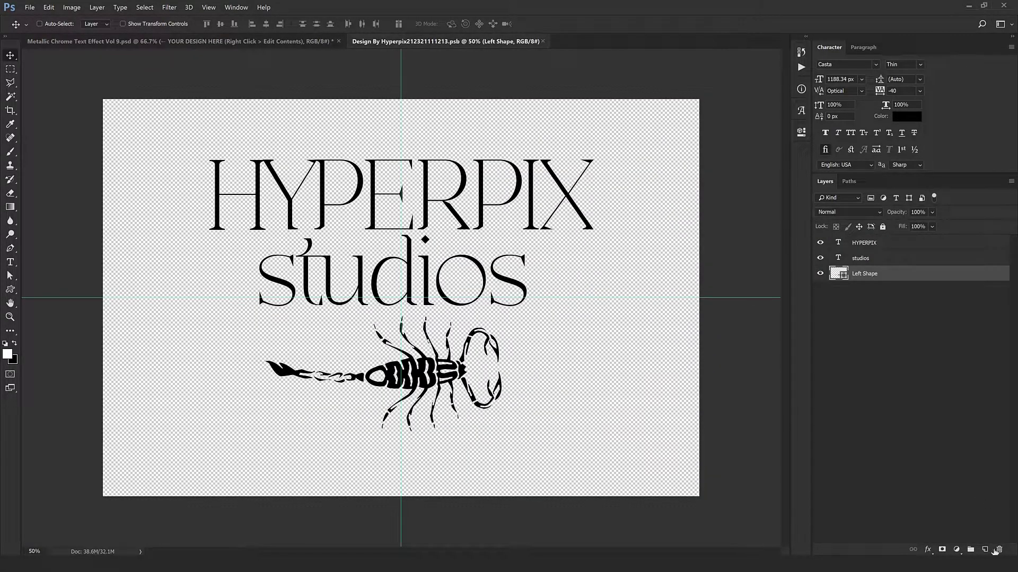
click(997, 551)
Draw an ornamental flourish custom shape and move it above the lettering.
click(11, 289)
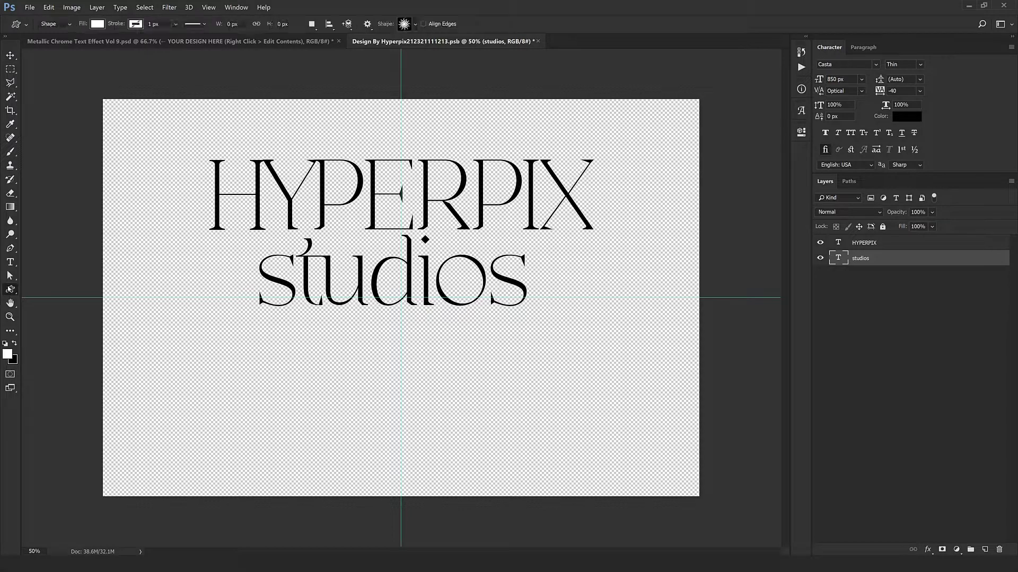
right_click(358, 306)
drag(497, 386, 618, 484)
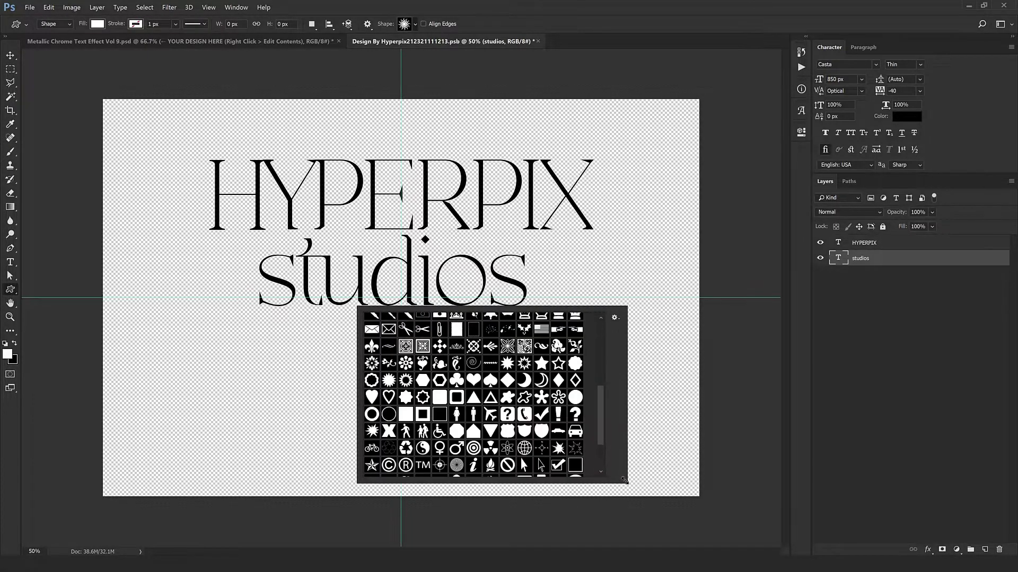
click(458, 347)
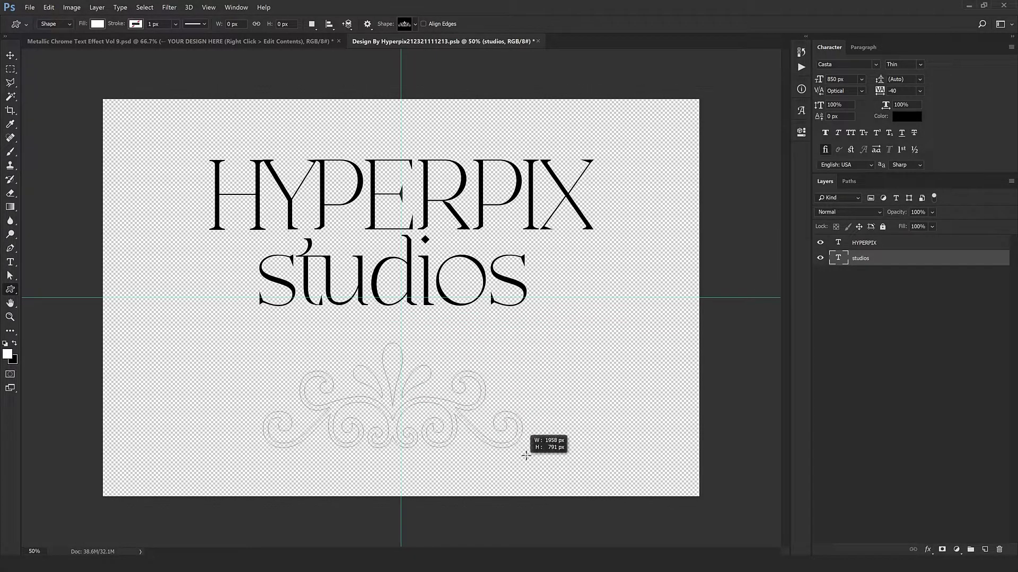
drag(263, 342, 527, 449)
key(v)
drag(442, 436, 449, 141)
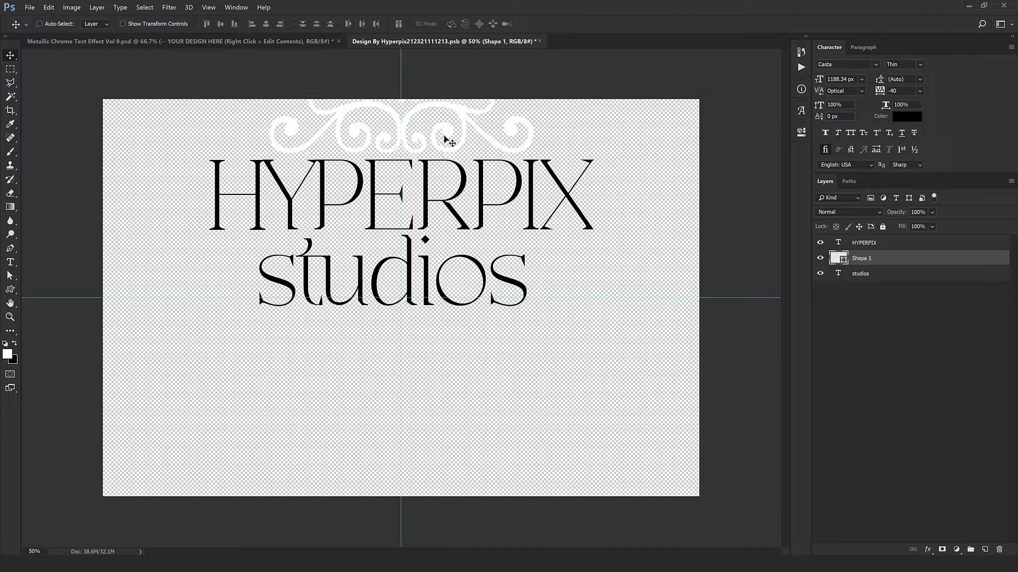
Lower the whole logo on the canvas and turn the ornament's fill black.
drag(566, 375, 524, 345)
drag(409, 159, 410, 234)
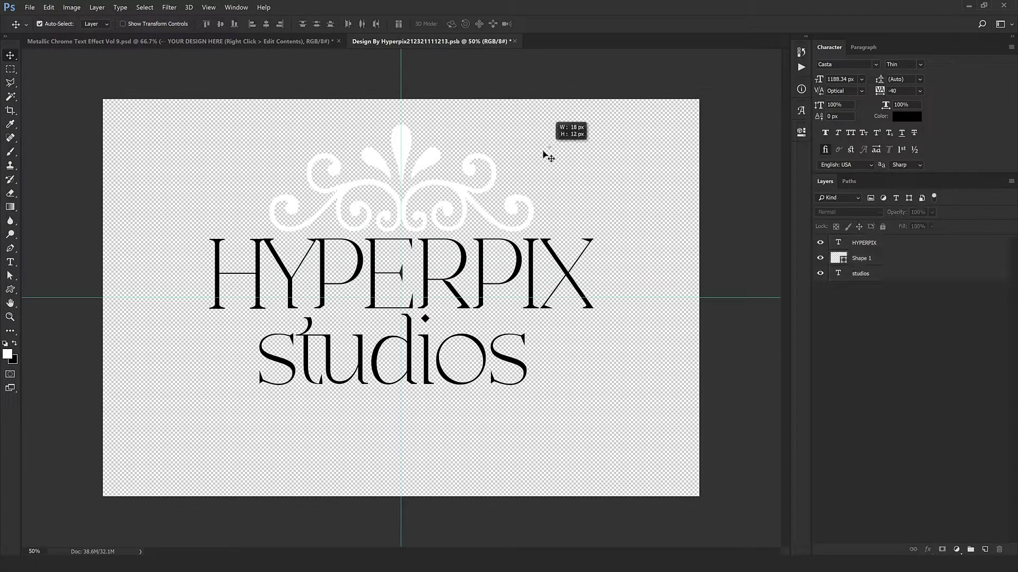
mouse_move(545, 155)
mouse_down()
mouse_move(477, 173)
mouse_move(527, 404)
mouse_move(466, 166)
mouse_move(554, 167)
mouse_move(454, 209)
mouse_up()
key(ctrl+BackSpace)
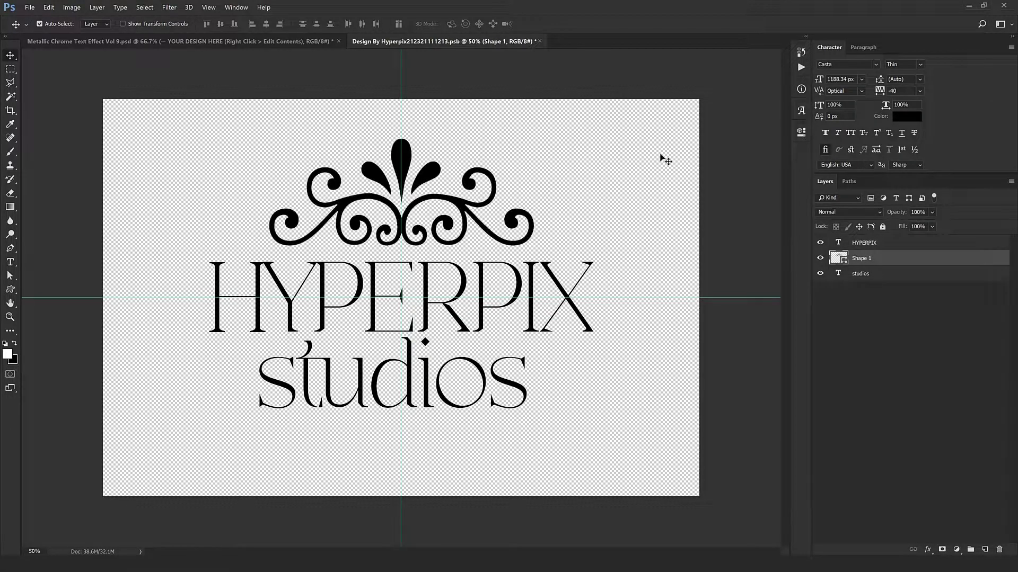
click(566, 177)
Select all three logo layers, nudge them slightly down, and save the contents.
drag(566, 176, 318, 386)
drag(364, 332, 363, 345)
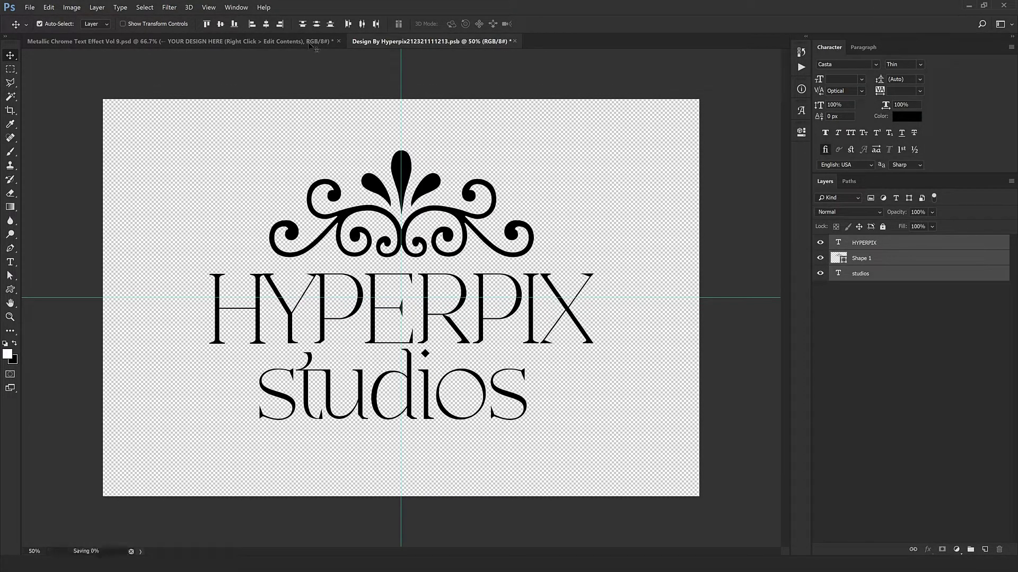
key(ctrl+s)
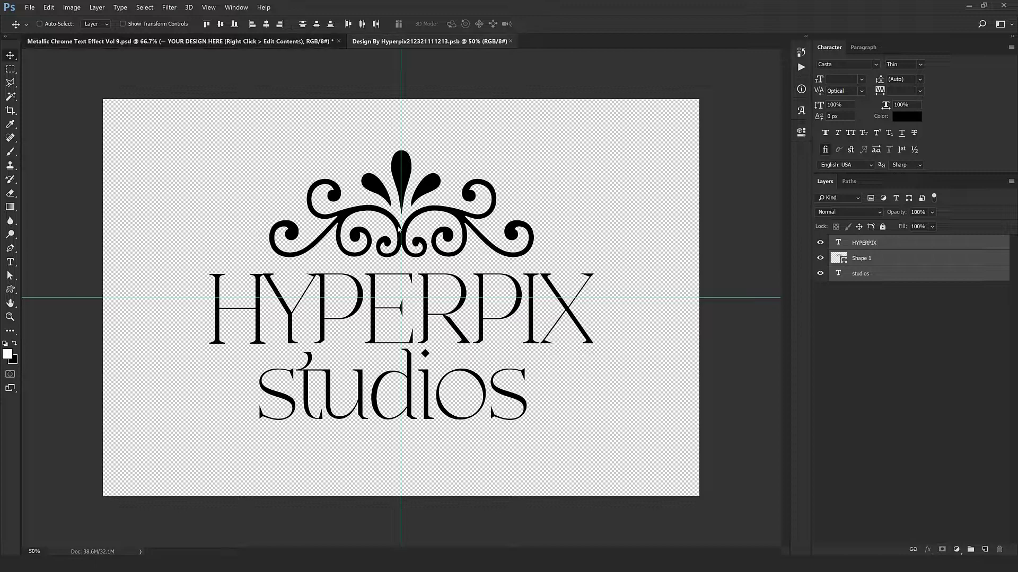
Switch to the chrome mockup and zoom in and out to inspect the metal rendering.
key(ctrl+Tab)
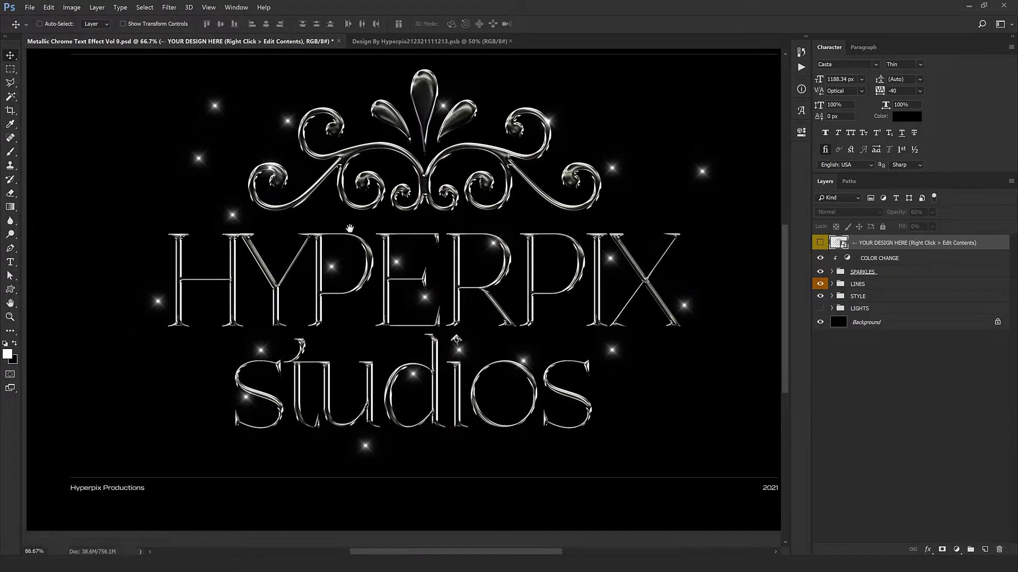
key(ctrl+minus)
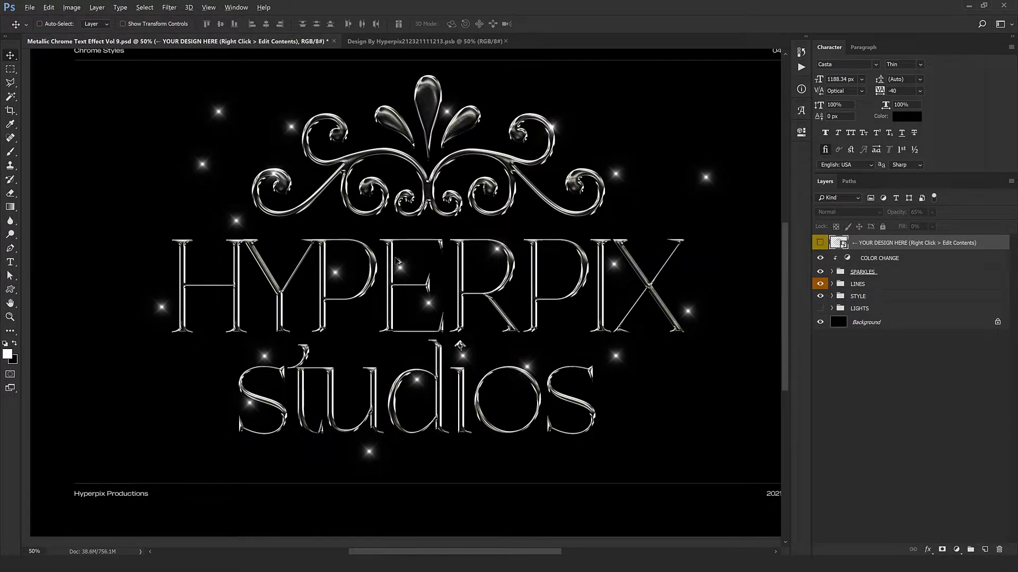
key(ctrl+plus)
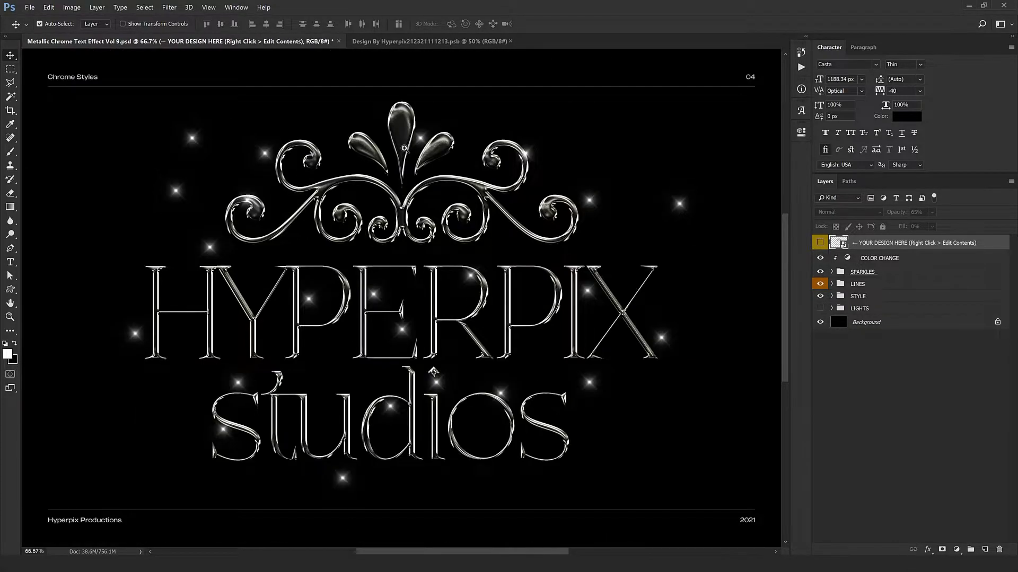
key(ctrl+plus)
key(ctrl+plus)
key(ctrl+minus)
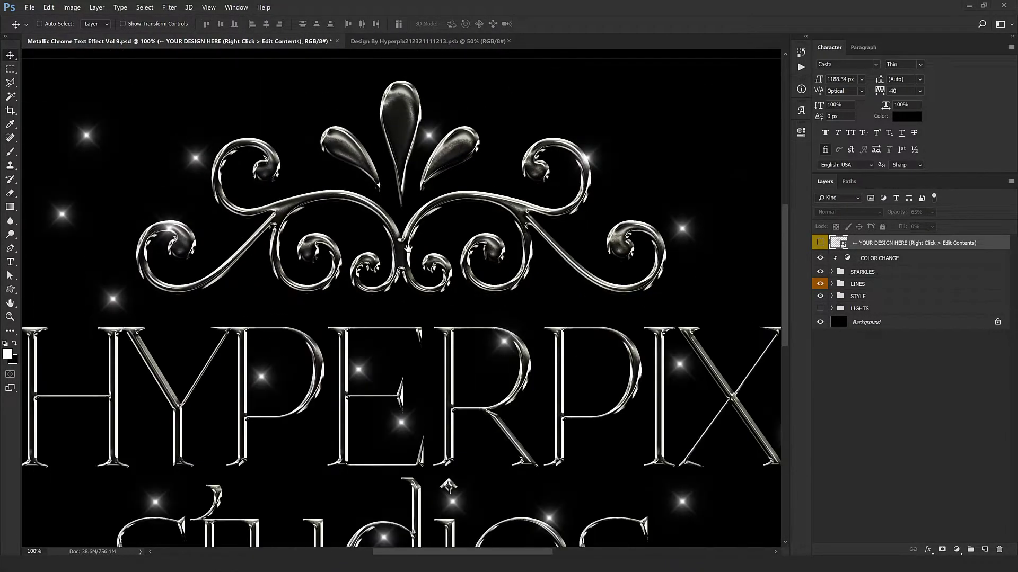
drag(604, 285, 566, 263)
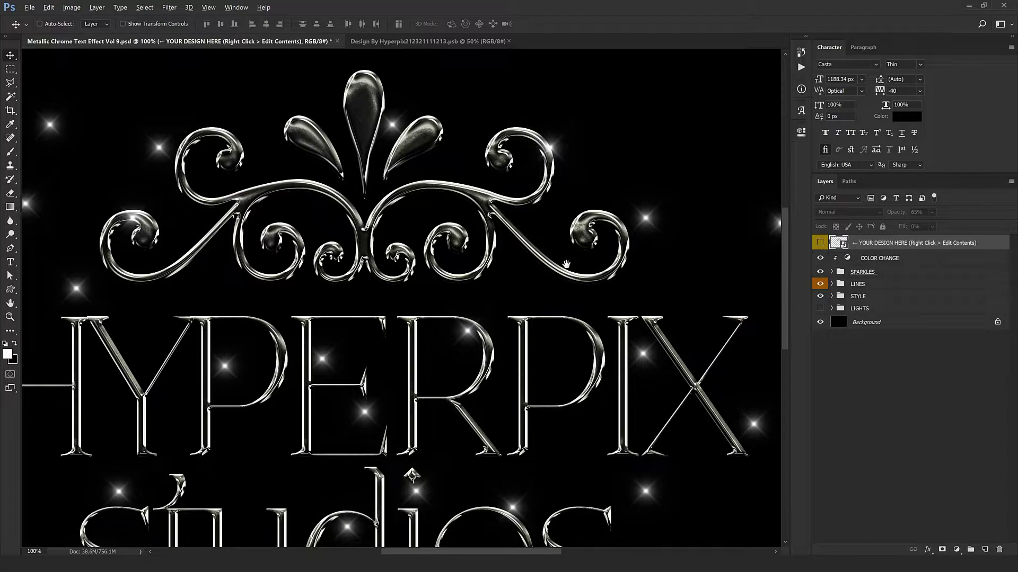
key(ctrl+minus)
key(ctrl+minus)
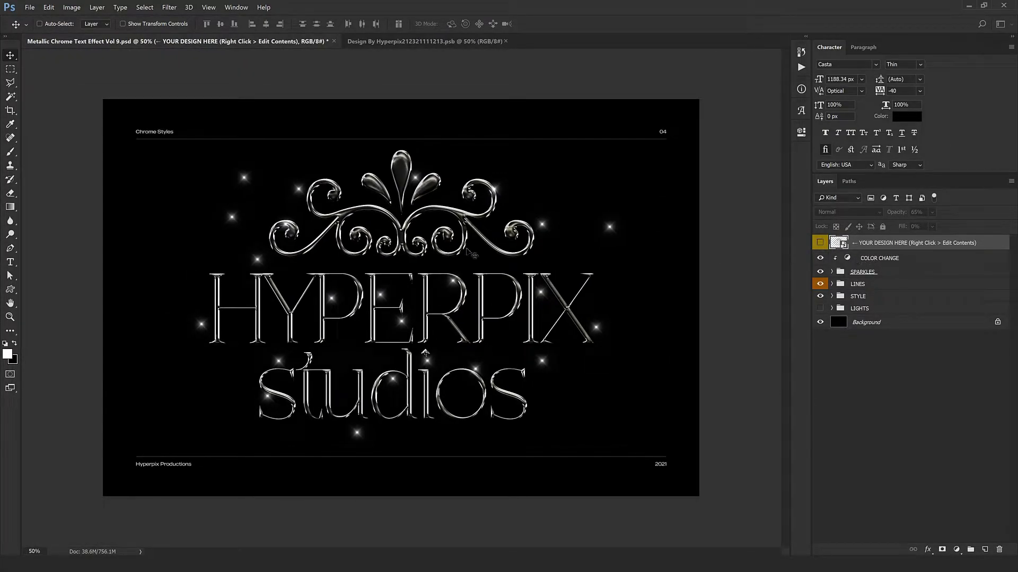
Expand the SPARKLES group, reposition the first sparkle and zoom to 100% to inspect it.
click(834, 274)
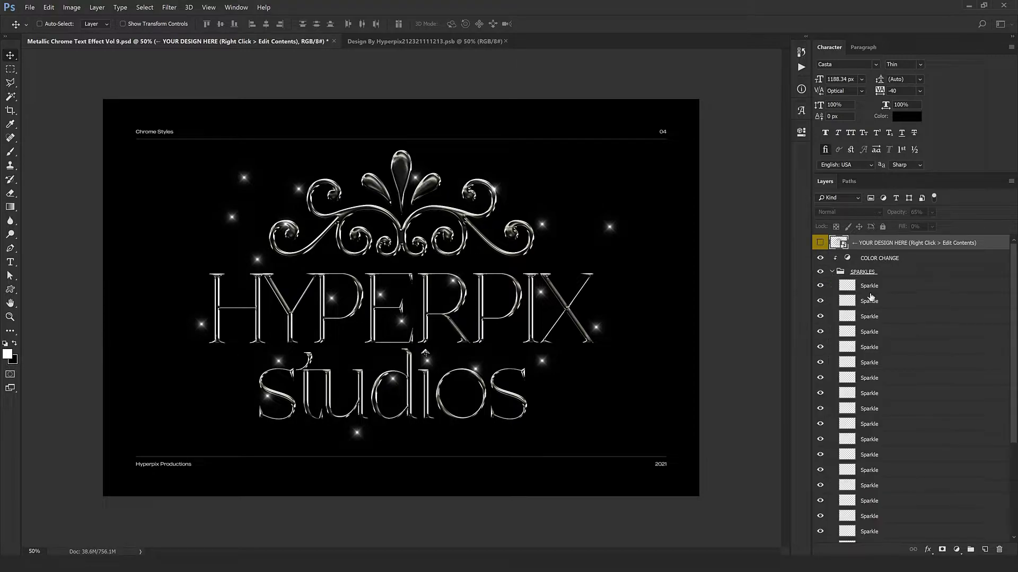
click(869, 287)
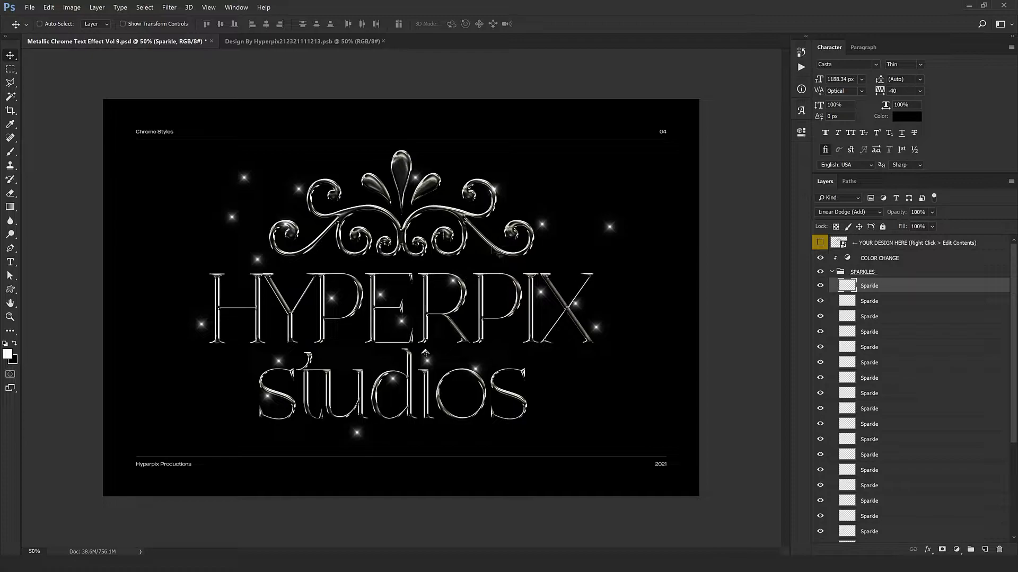
drag(482, 257, 595, 318)
ctrl+click(518, 197)
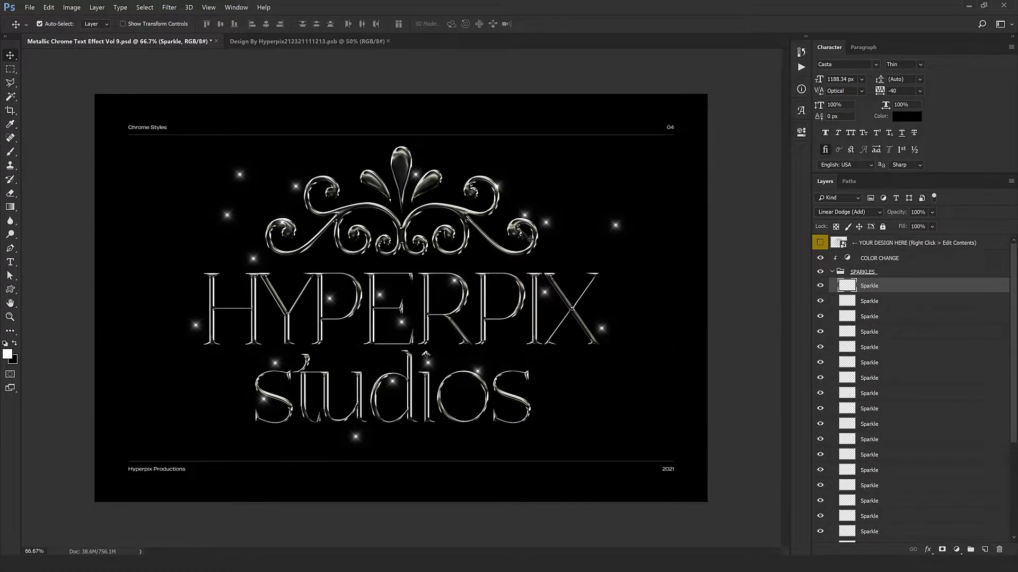
ctrl+click(542, 230)
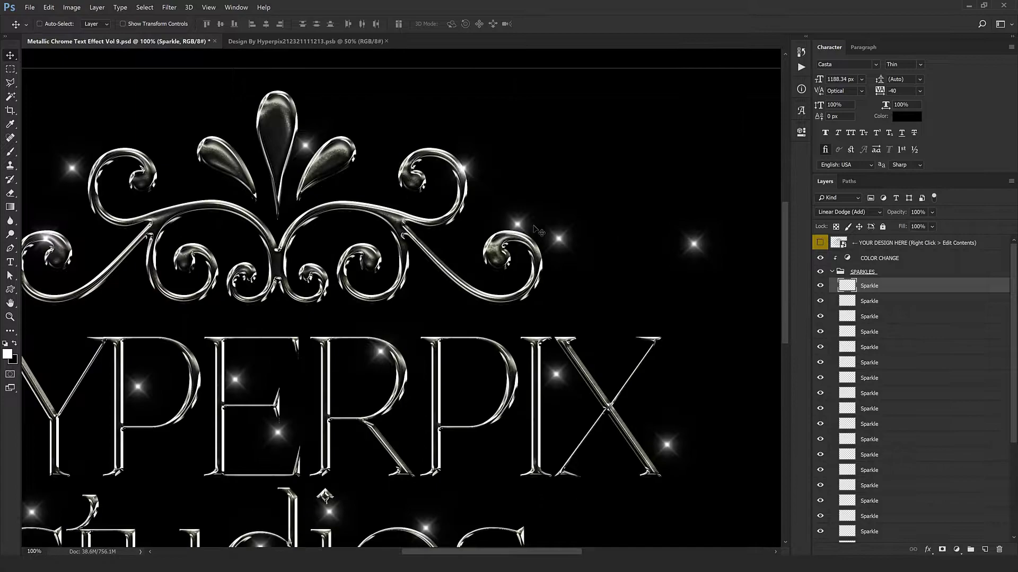
ctrl+alt+click(562, 195)
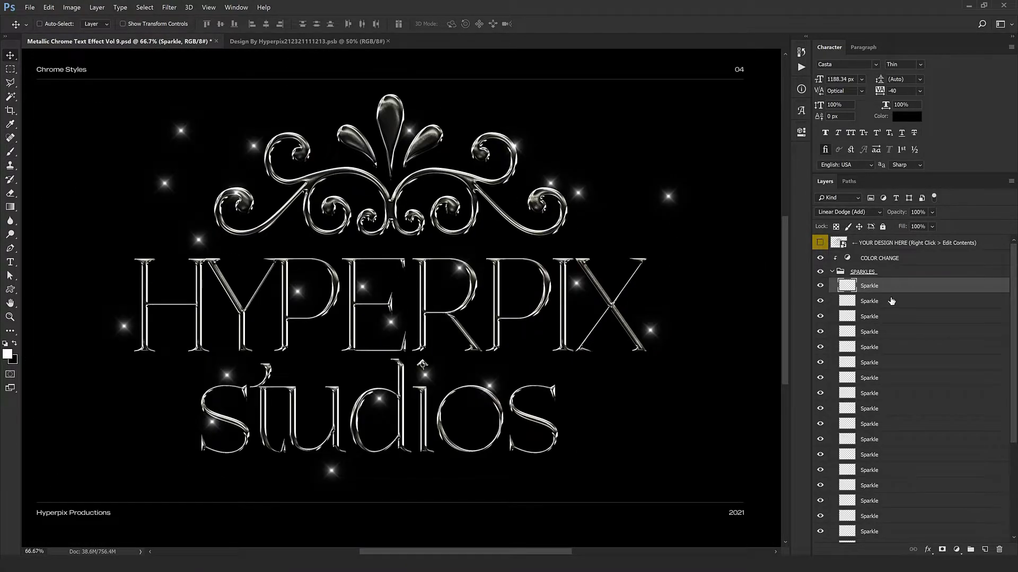
scroll(892, 397, down, 2)
Delete all but one sparkle and place the survivor on the ornament's right scroll.
shift+click(896, 483)
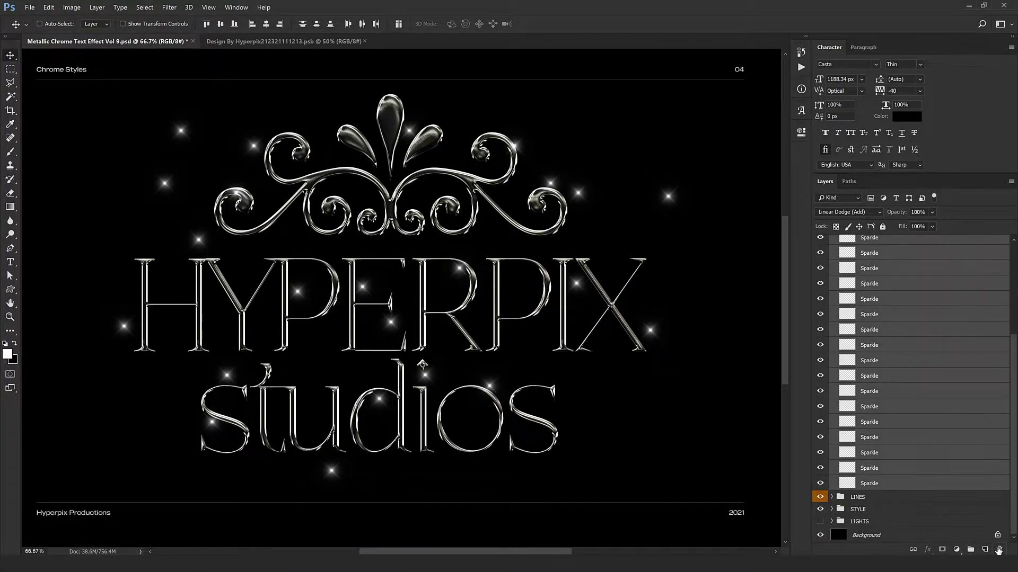
click(999, 550)
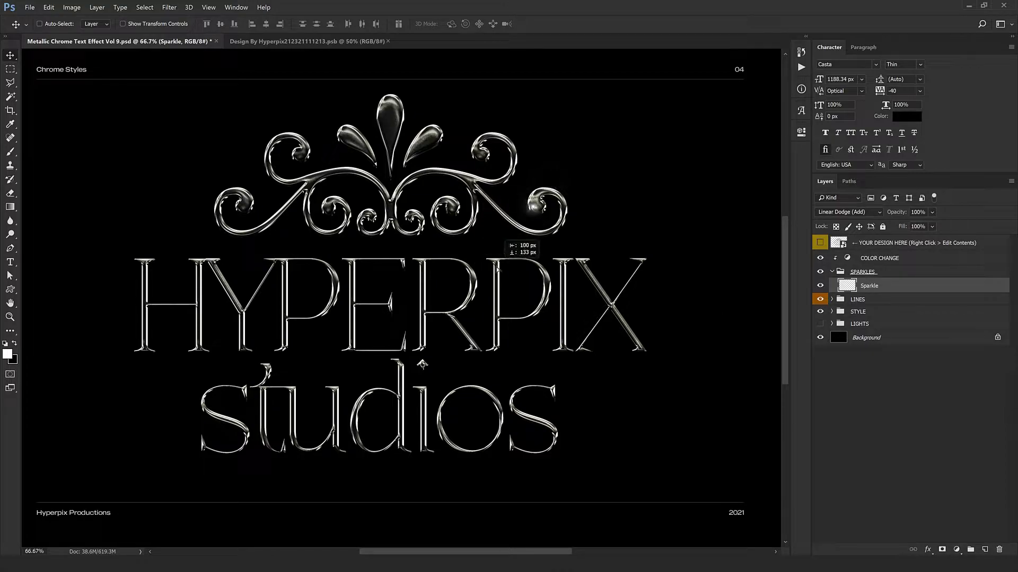
drag(551, 185, 533, 191)
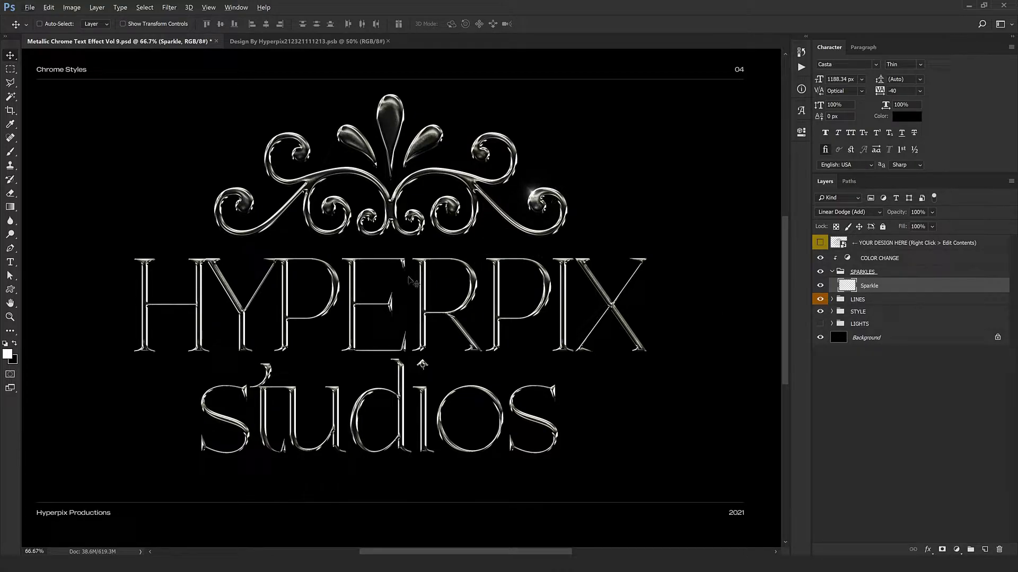
key(ctrl+t)
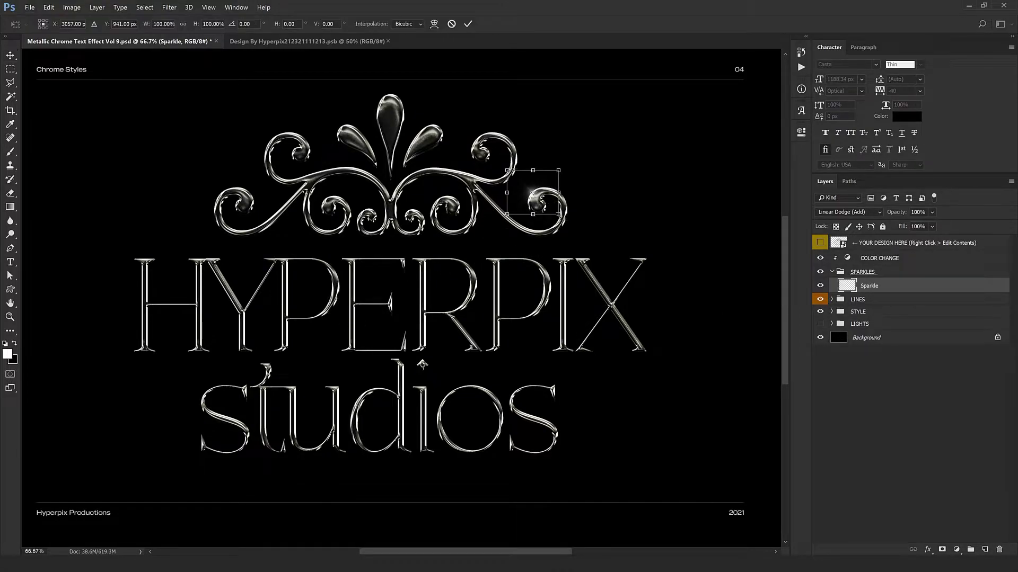
key(Return)
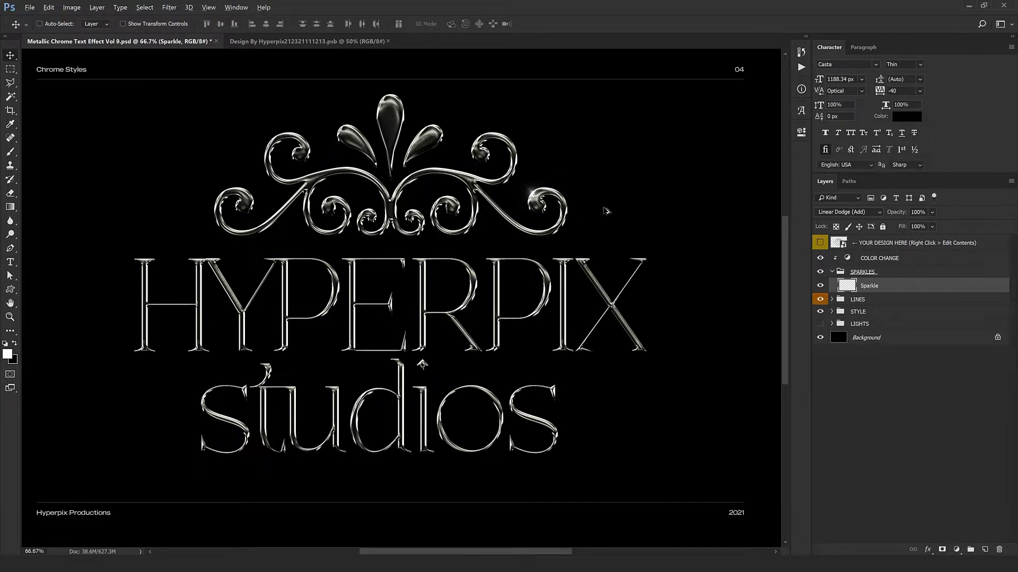
Alt-drag sparkle copies onto the E, the t, the s and near the o.
alt+drag(637, 185, 493, 295)
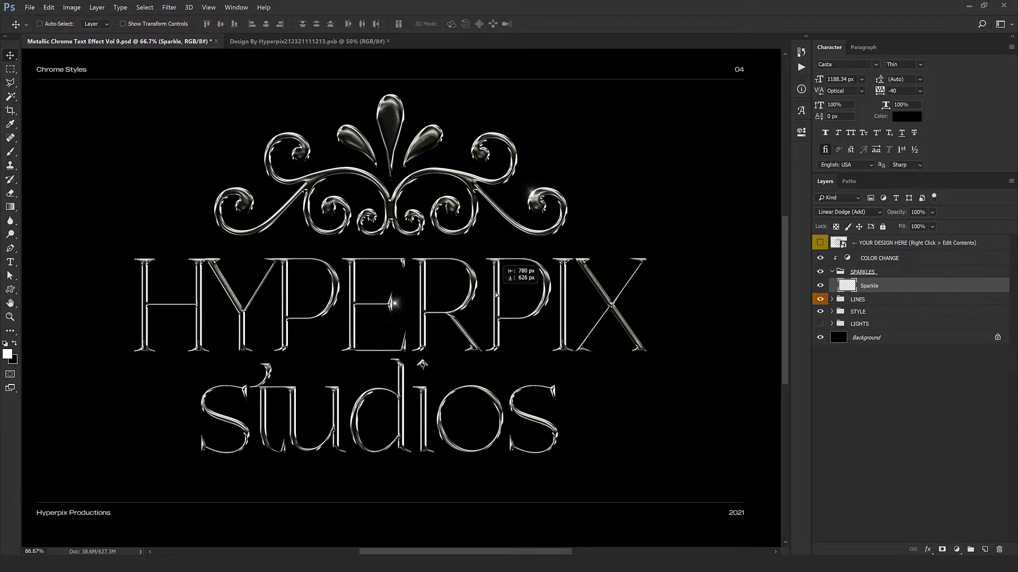
mouse_move(445, 344)
mouse_down()
mouse_move(417, 443)
mouse_move(445, 433)
mouse_move(578, 481)
mouse_move(580, 503)
mouse_move(301, 466)
mouse_move(250, 475)
mouse_move(342, 373)
mouse_move(350, 308)
mouse_move(430, 284)
mouse_move(483, 285)
mouse_up()
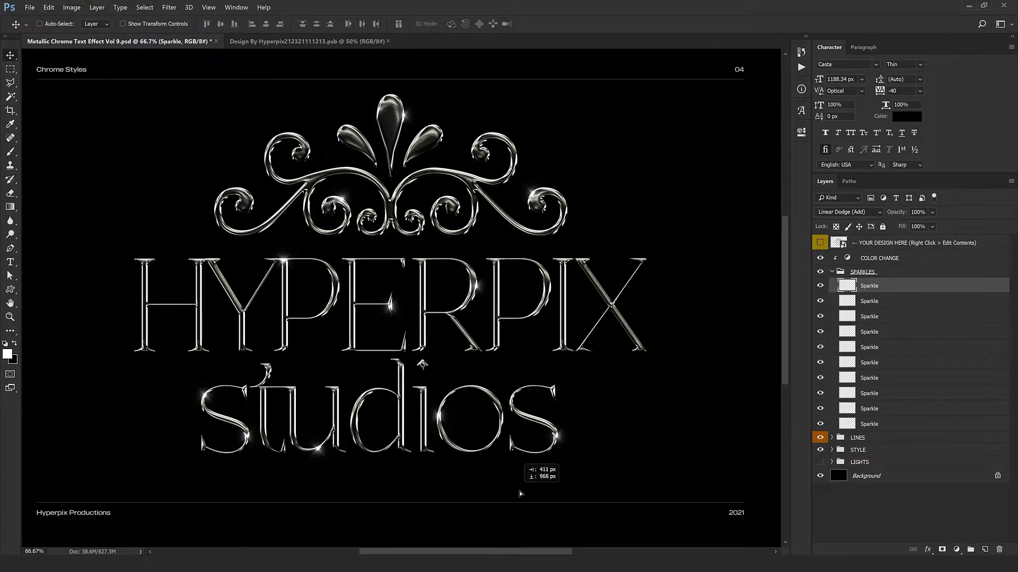
mouse_move(515, 487)
alt+mouse_down()
mouse_move(525, 417)
mouse_move(284, 334)
alt+mouse_up()
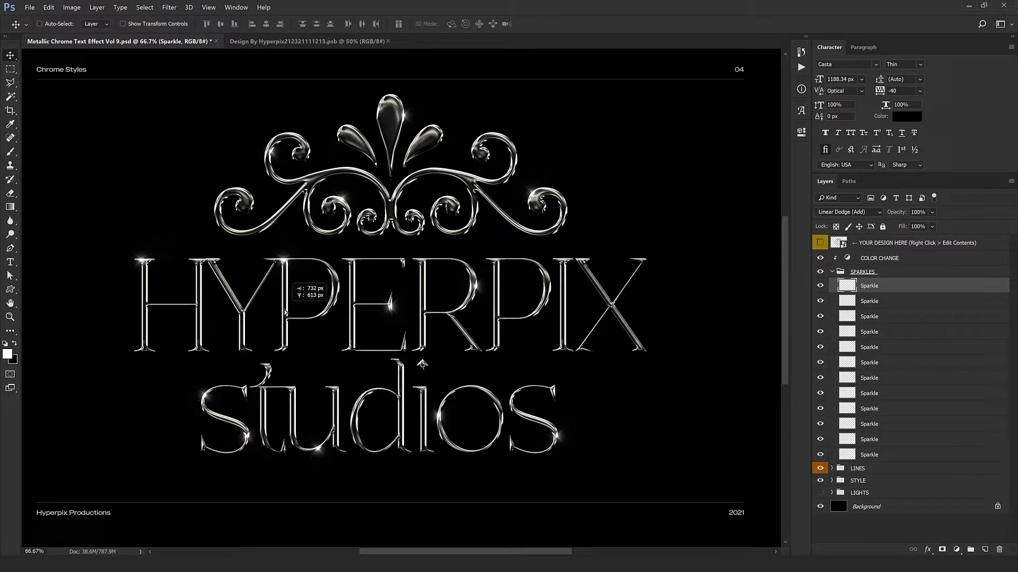
mouse_move(273, 344)
alt+mouse_down()
mouse_move(493, 386)
mouse_move(532, 404)
alt+mouse_up()
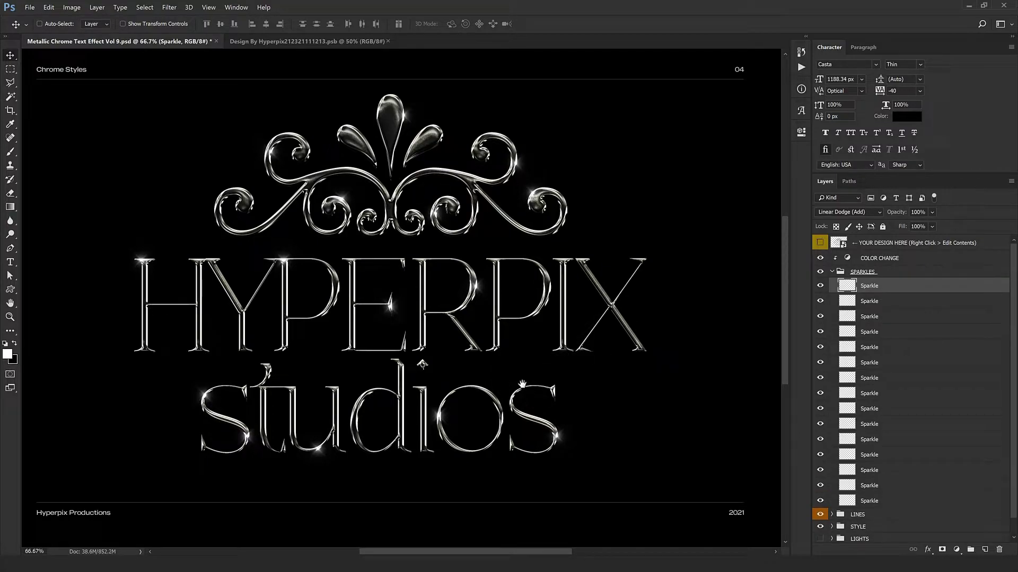
Open the COLOR CHANGE hue/saturation settings and raise hue to +102 with more saturation.
click(867, 258)
click(832, 272)
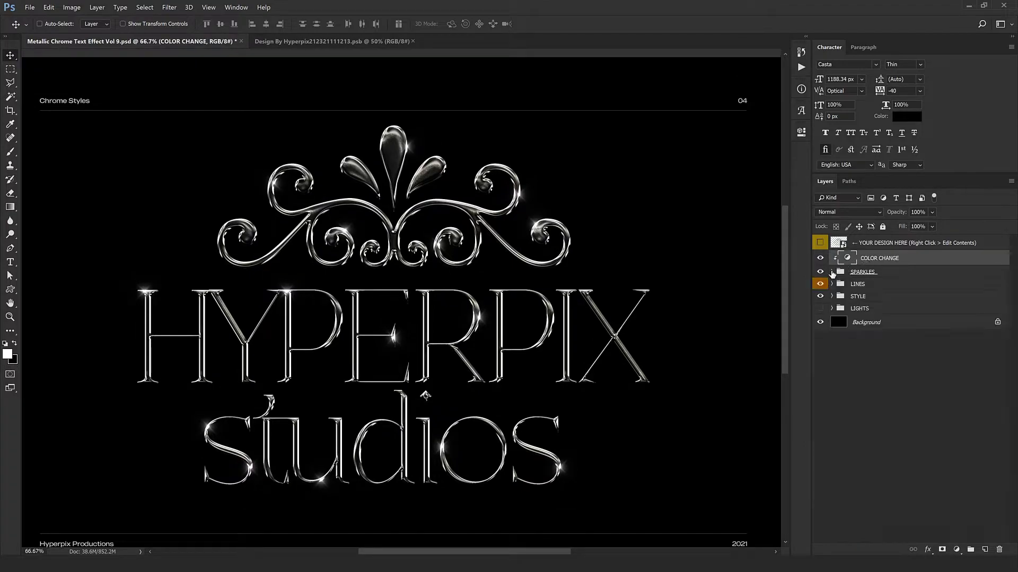
double_click(849, 259)
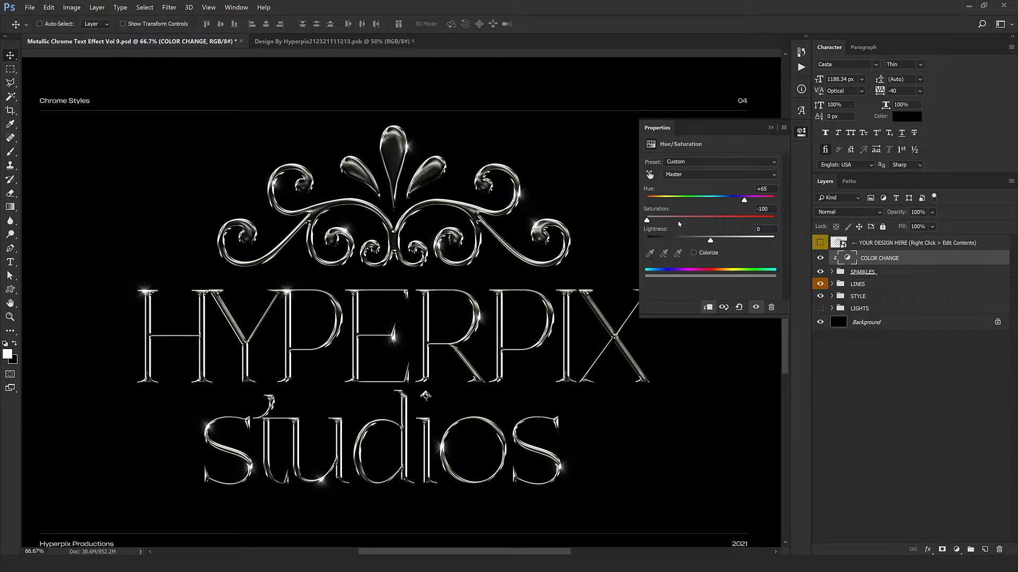
click(758, 199)
click(708, 218)
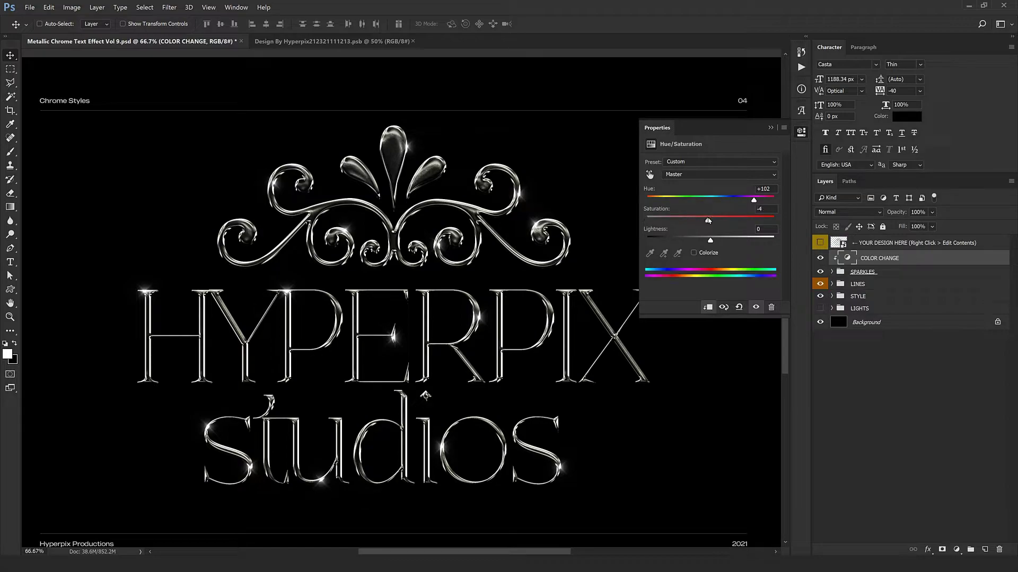
Try yellow and purple sparkle tints, then close the settings leaving the sparkles white.
drag(754, 200, 706, 211)
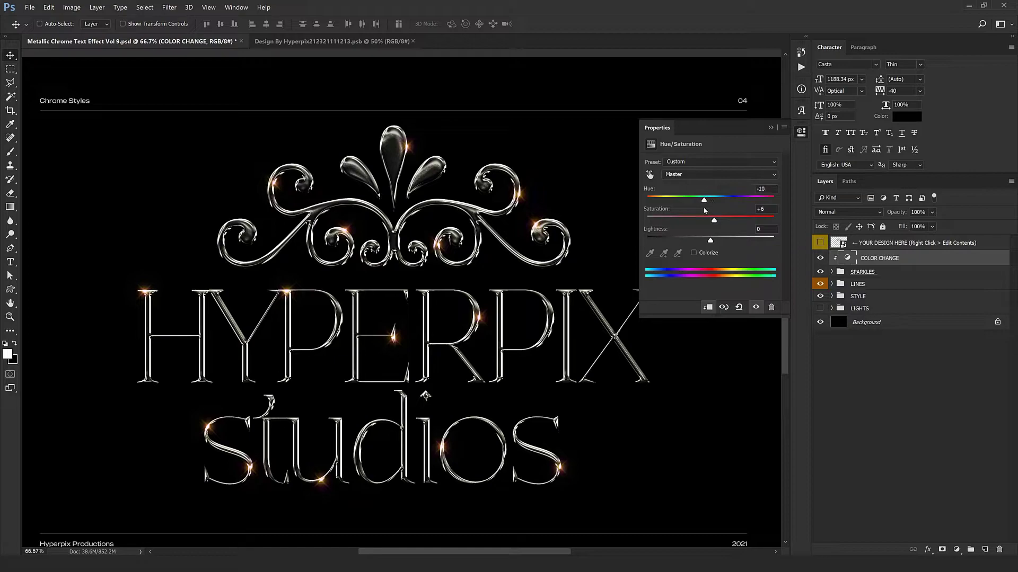
drag(705, 211, 668, 212)
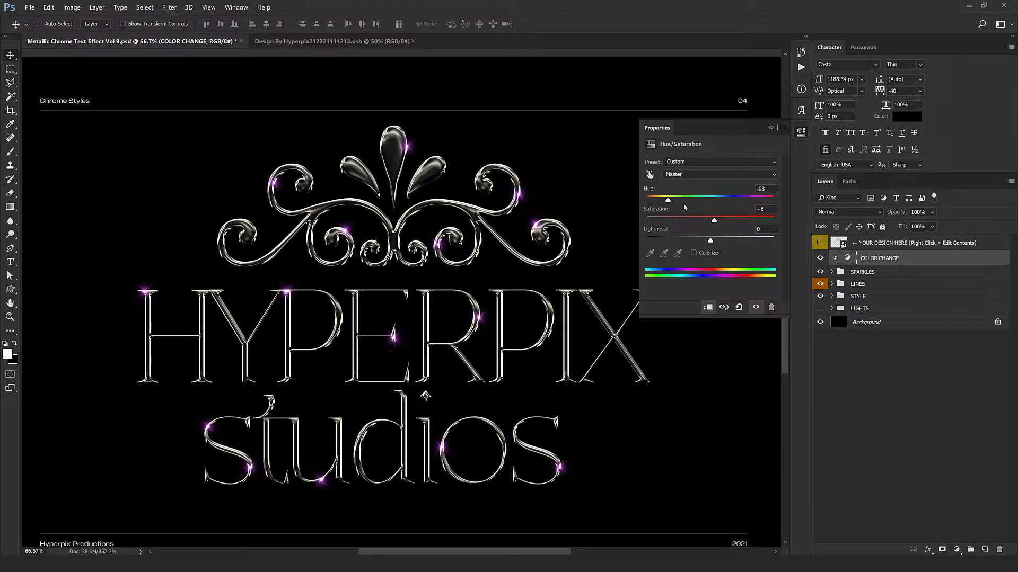
double_click(657, 129)
mouse_move(485, 304)
mouse_down()
mouse_move(500, 234)
mouse_move(493, 281)
mouse_up()
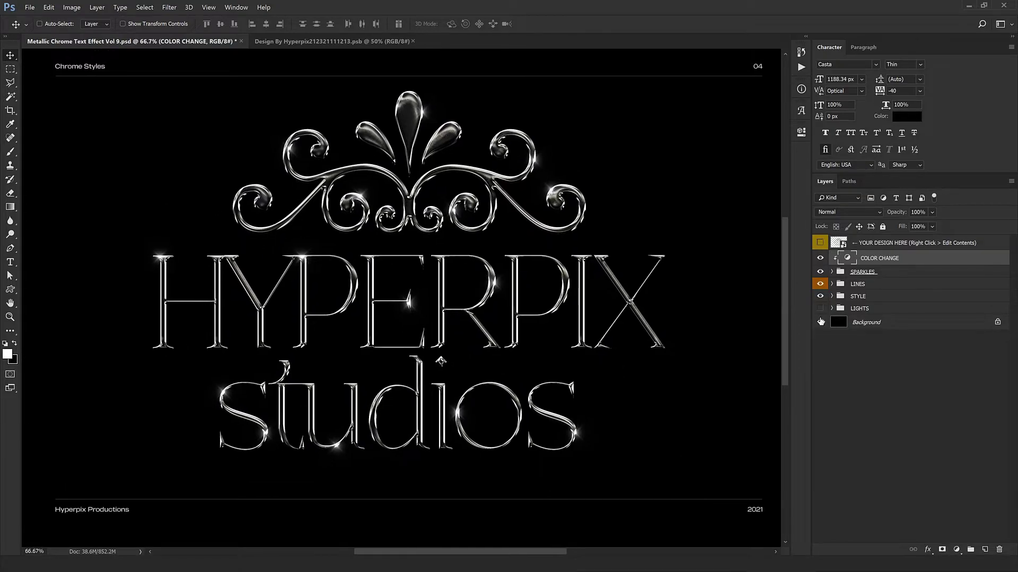
Hide the LINES group so the border rules and captions disappear.
click(867, 286)
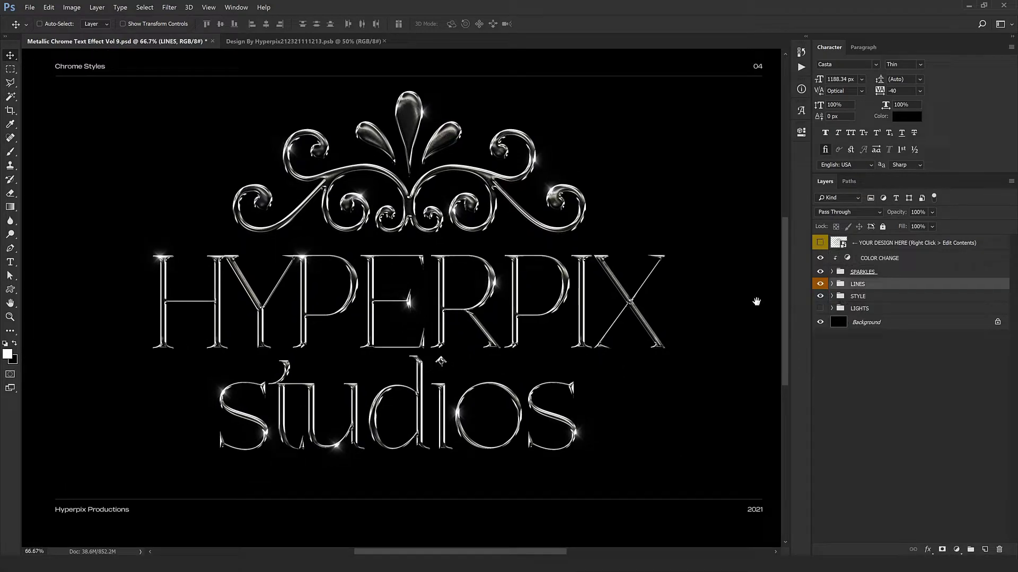
key(ctrl+minus)
click(819, 284)
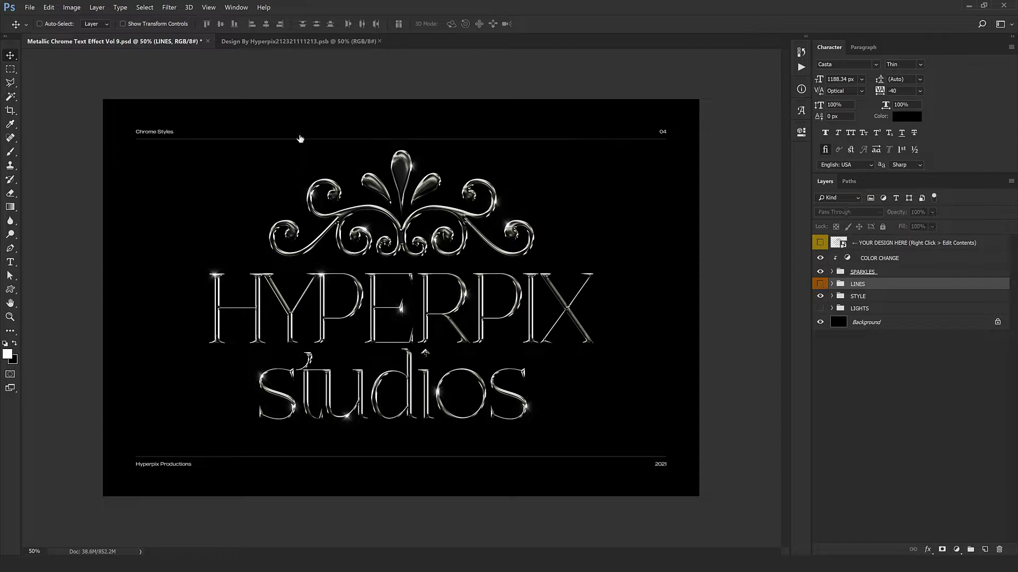
click(820, 284)
Expand and inspect the nested STYLE group, then collapse it again.
click(832, 297)
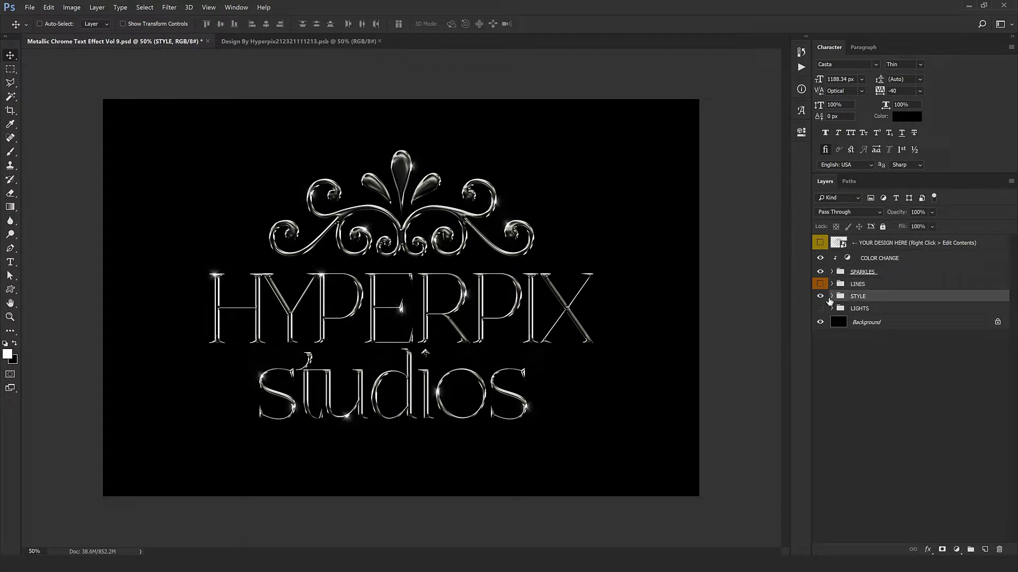
click(831, 296)
click(841, 325)
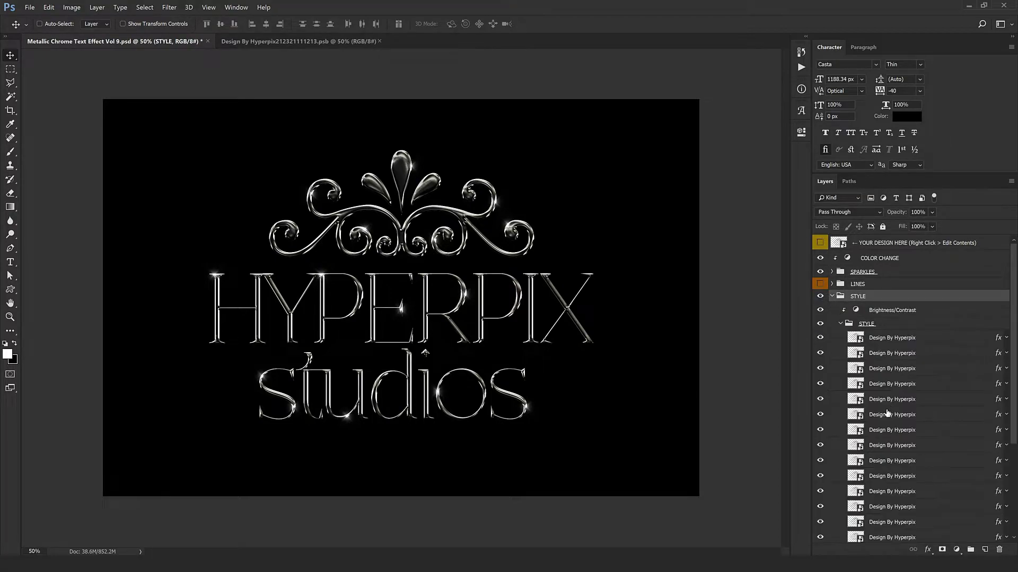
scroll(874, 382, down, 3)
scroll(882, 405, up, 2)
scroll(889, 422, up, 2)
click(840, 324)
click(831, 297)
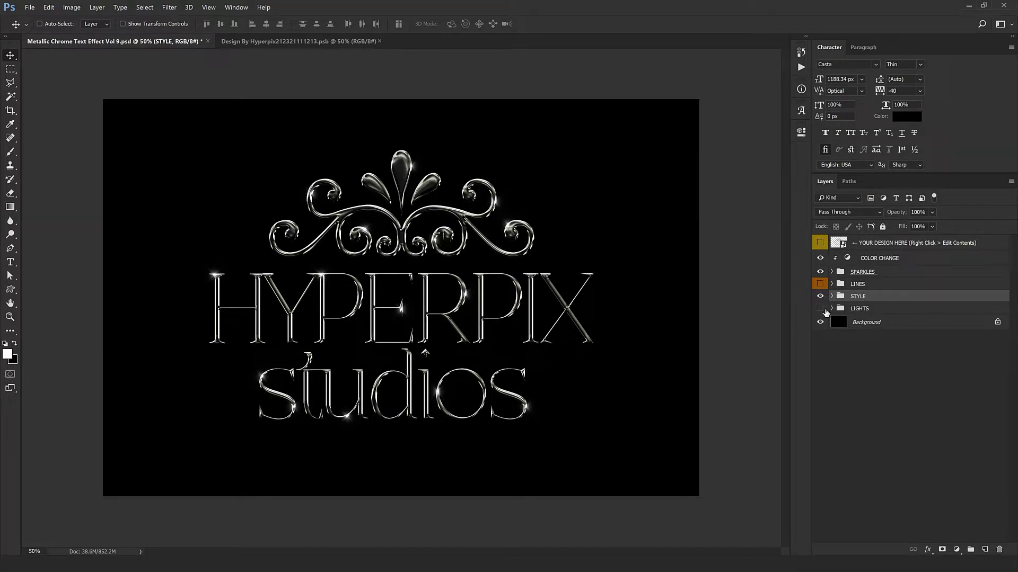
Turn on the LIGHTS group and try a green Color Overlay on a Light layer, cancelling it.
click(853, 315)
click(820, 309)
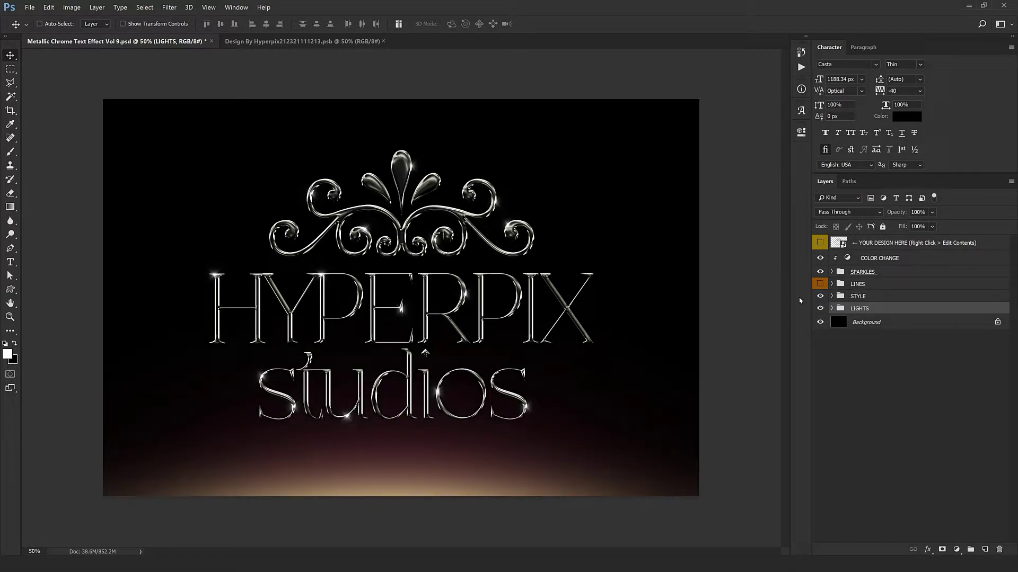
click(833, 308)
click(1001, 323)
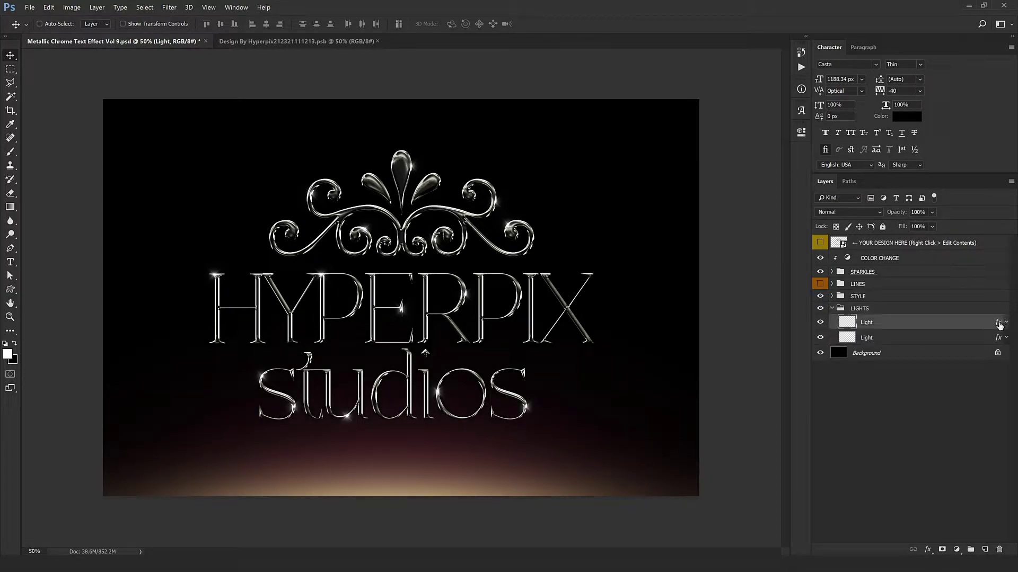
double_click(999, 324)
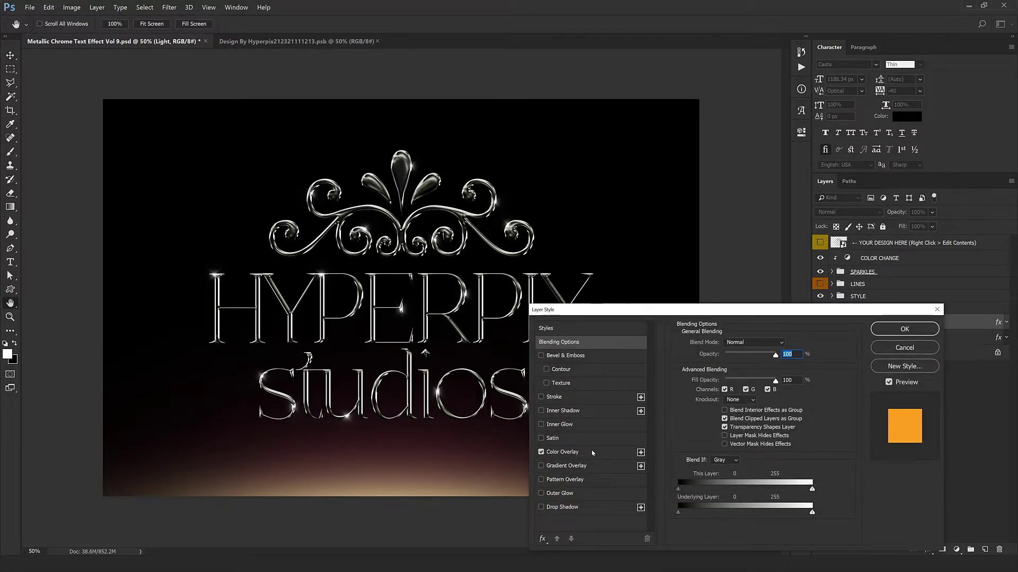
click(593, 452)
click(786, 344)
text(79e161)
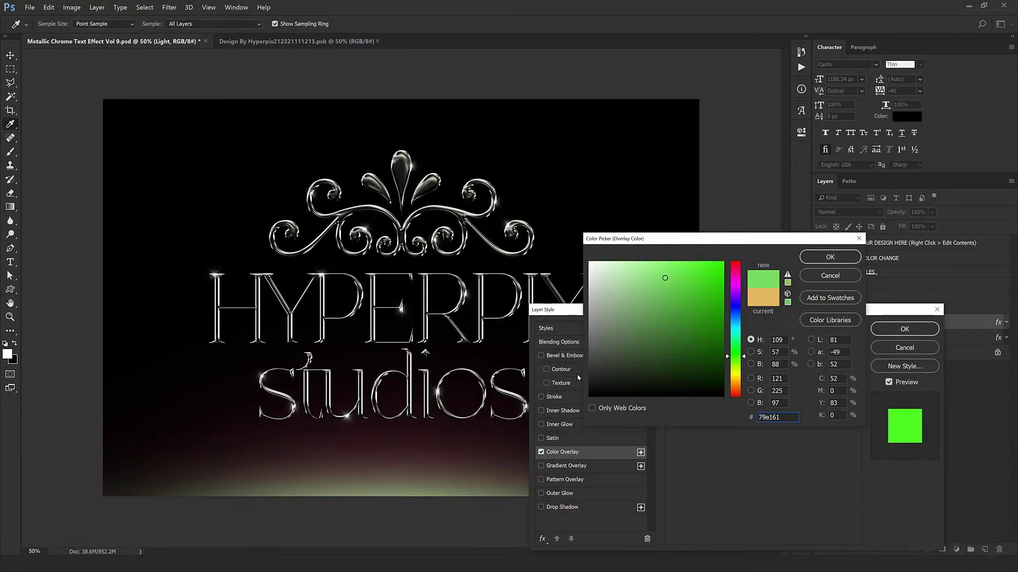
click(830, 275)
click(904, 347)
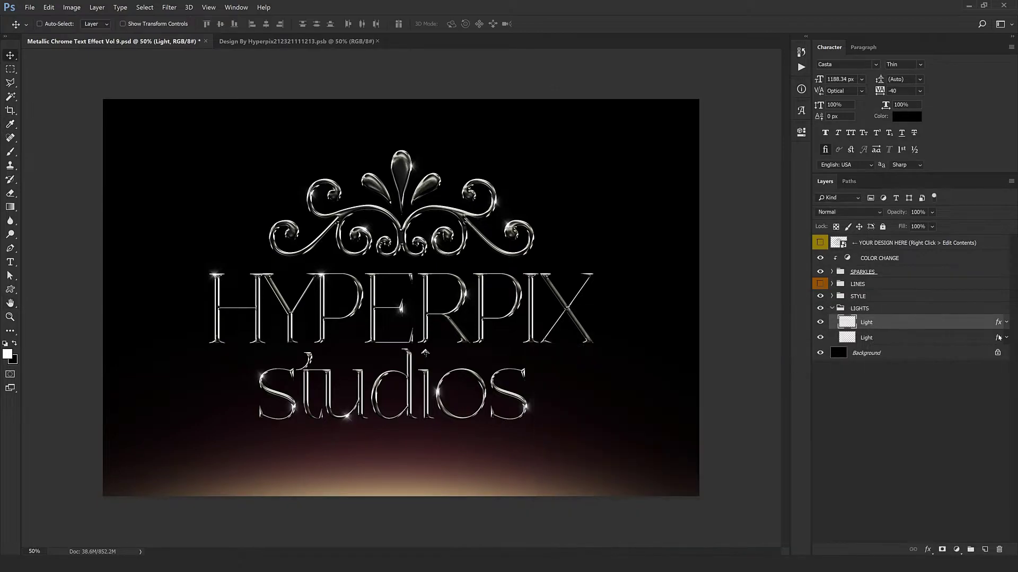
Try a teal glow colour, cancel it to keep the golden glow, and collapse the LIGHTS group.
double_click(999, 337)
click(562, 452)
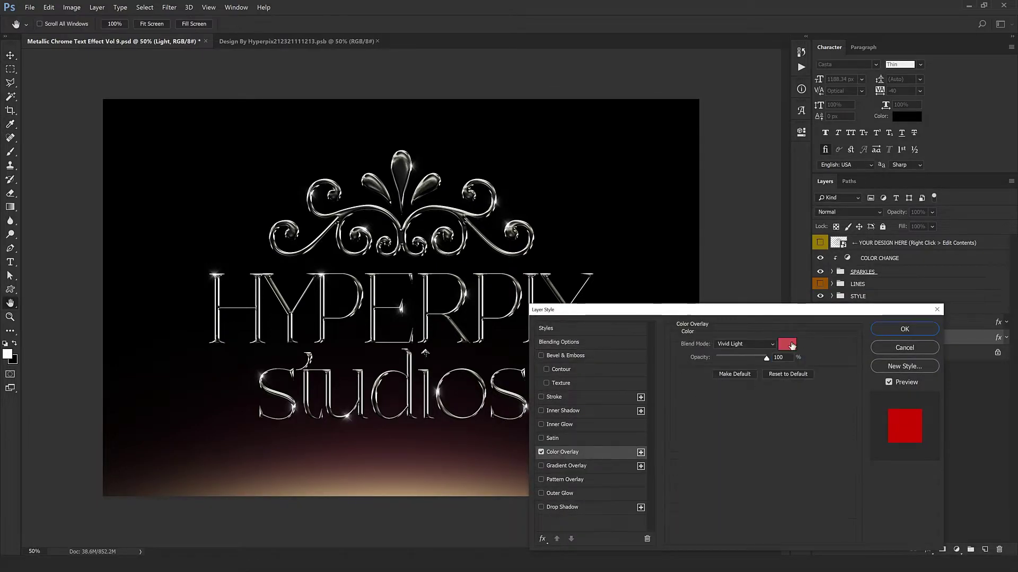
click(790, 346)
click(736, 332)
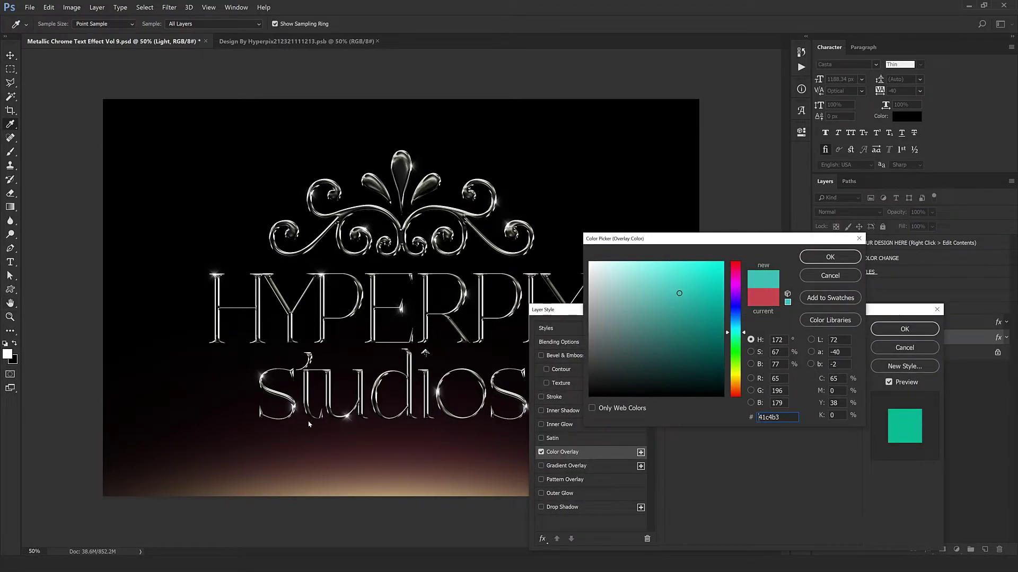
click(828, 275)
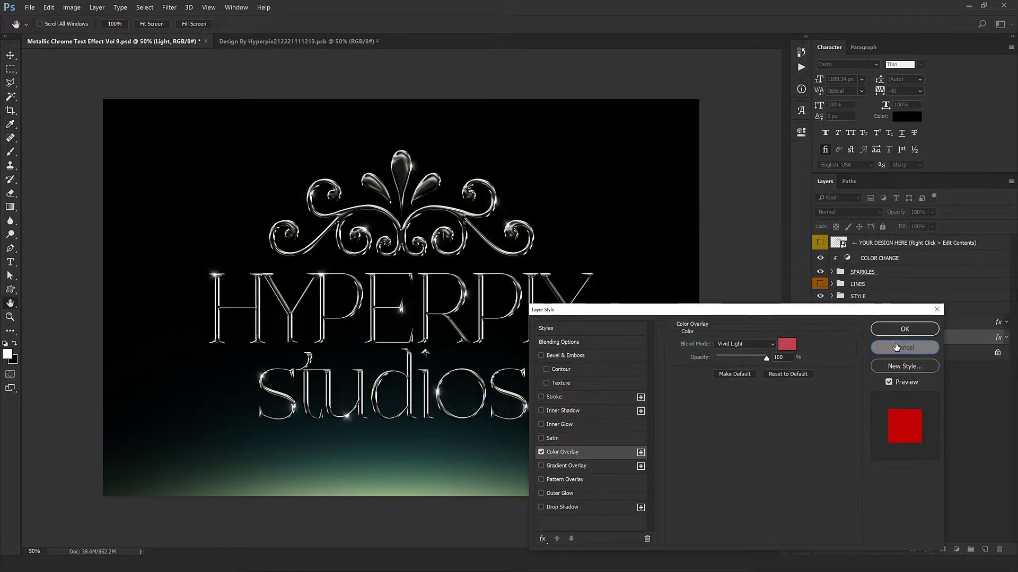
click(903, 328)
click(835, 311)
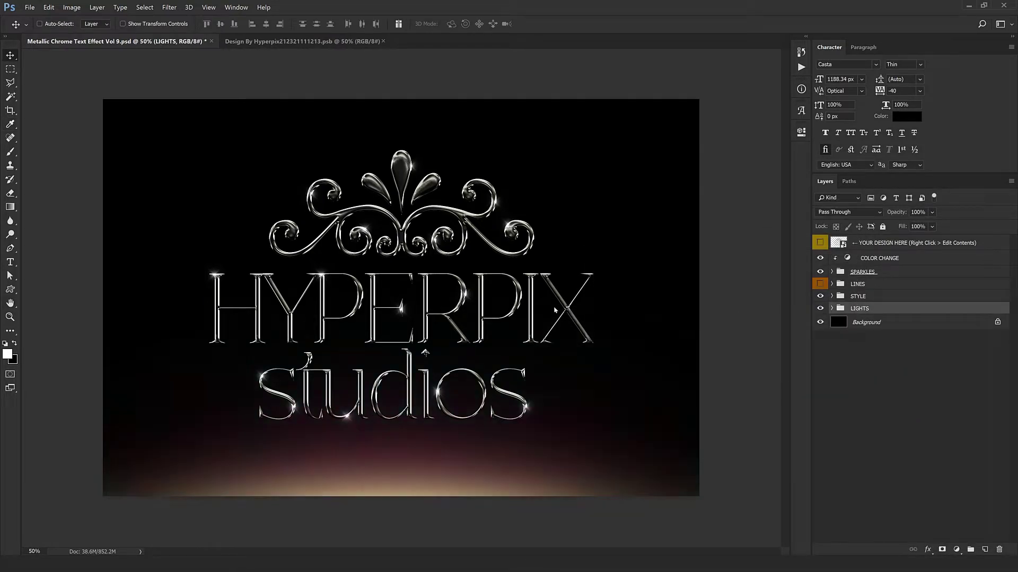
click(835, 297)
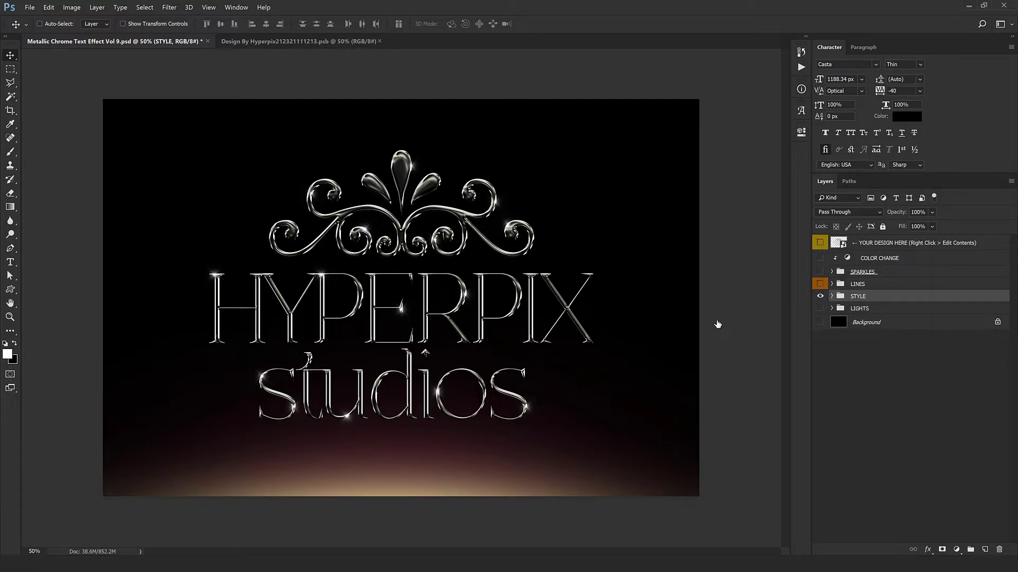
Isolate the STYLE group's chrome artwork for inspection, then restore all hidden layers.
alt+click(820, 297)
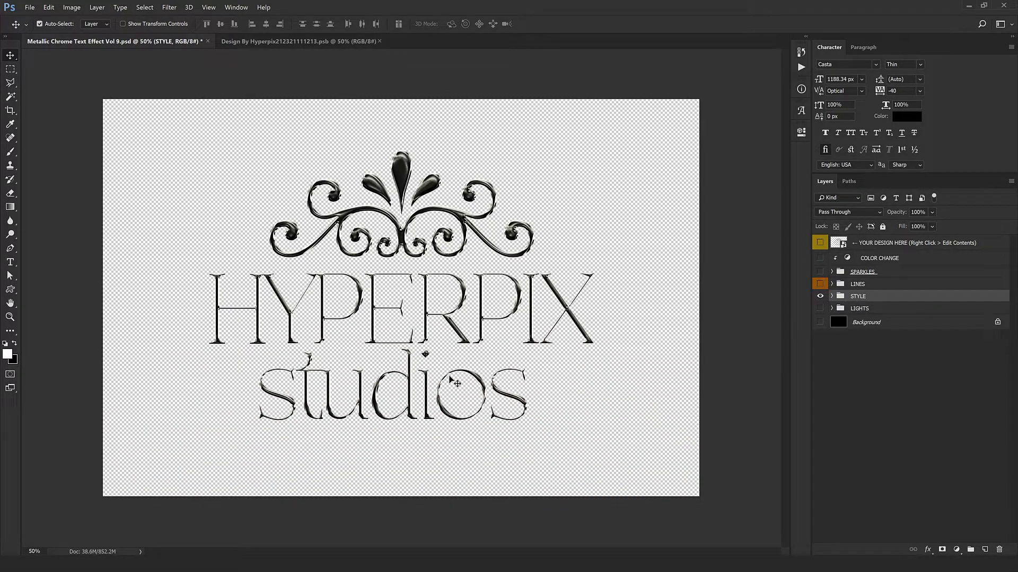
key(ctrl+0)
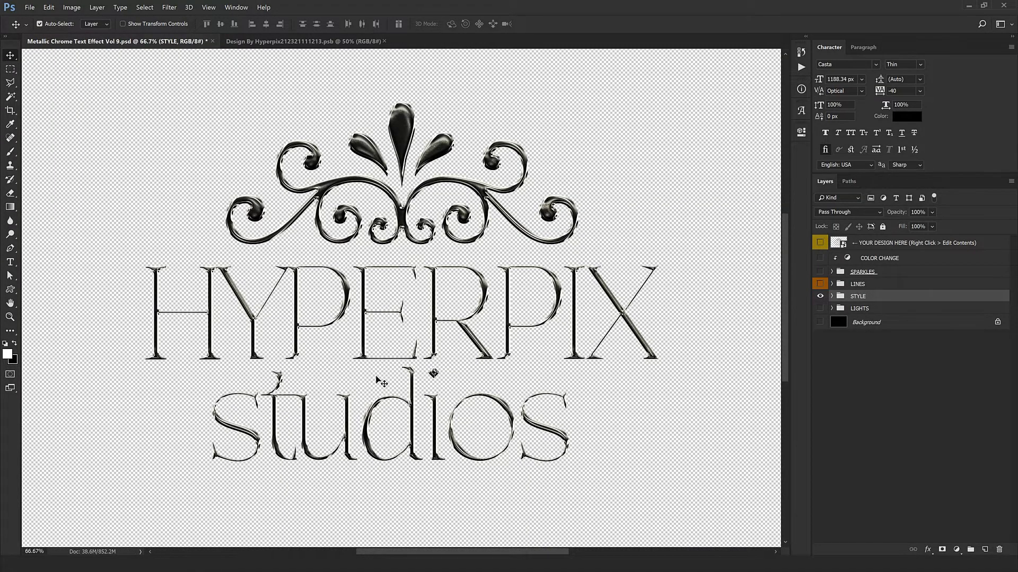
drag(380, 383, 404, 341)
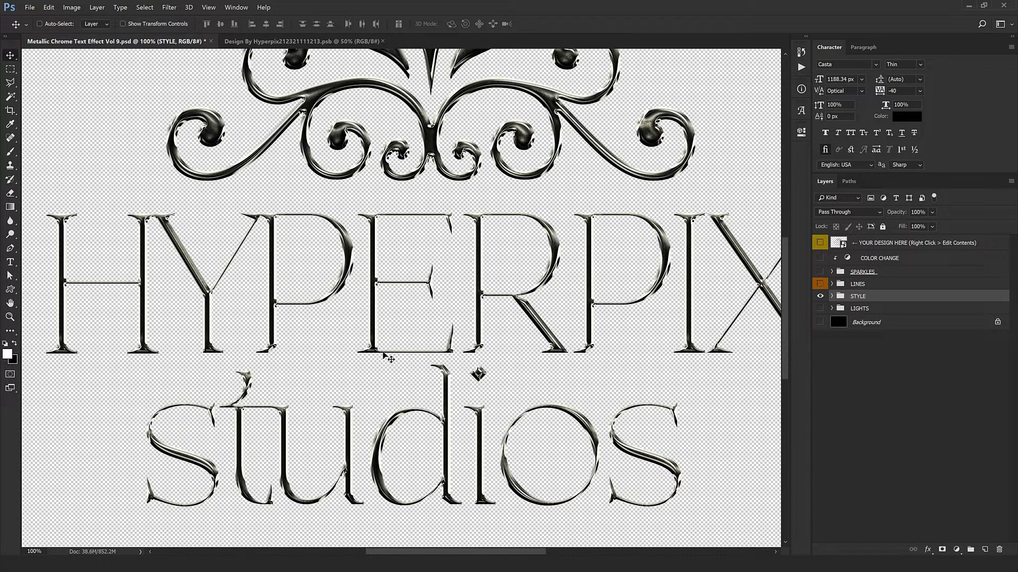
scroll(388, 359, up, 2)
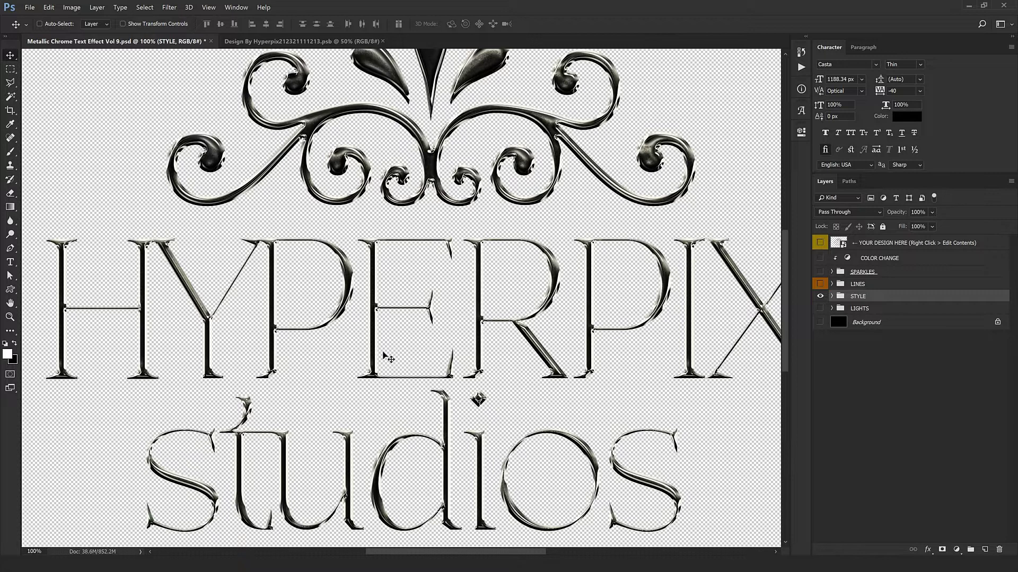
scroll(510, 133, up, 3)
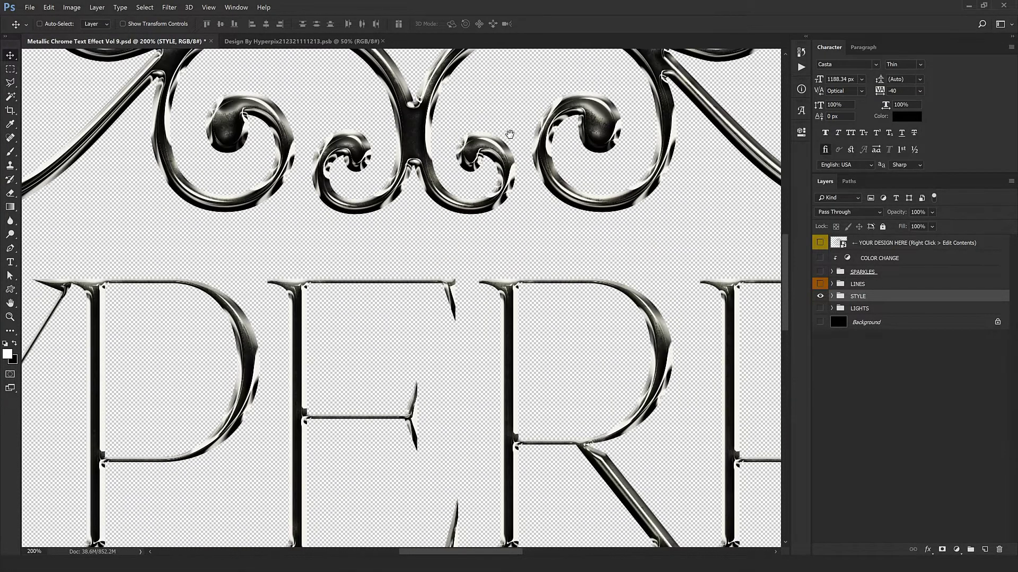
scroll(500, 278, down, 2)
scroll(500, 277, down, 1)
scroll(461, 234, down, 5)
scroll(434, 283, down, 5)
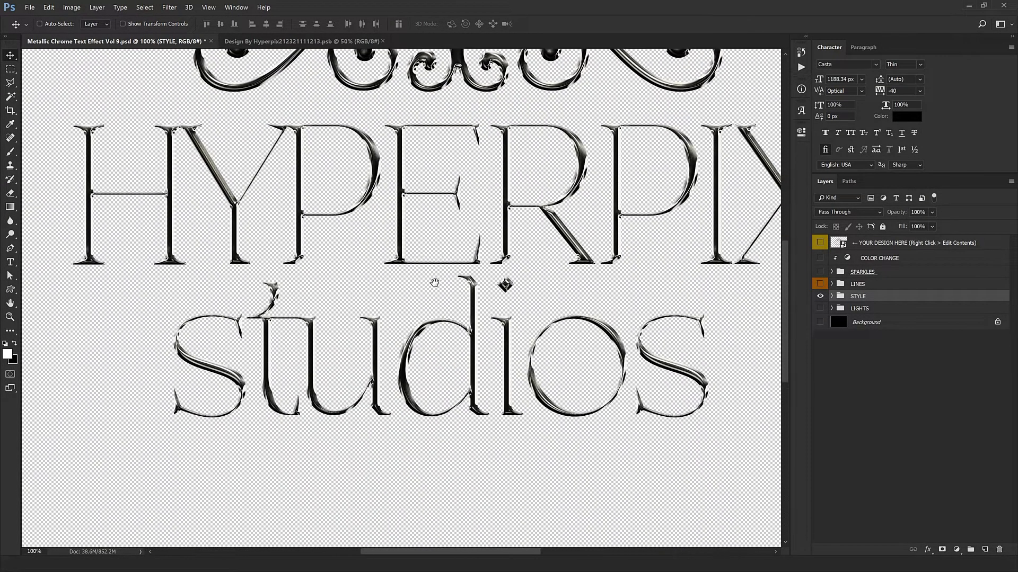
scroll(435, 283, down, 1)
scroll(434, 283, down, 1)
scroll(464, 229, down, 1)
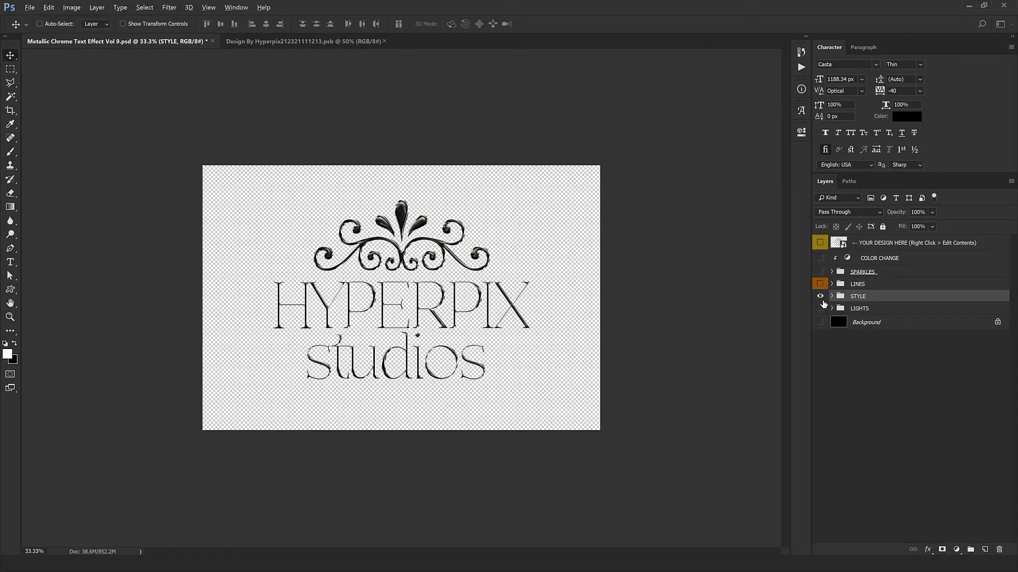
alt+click(819, 296)
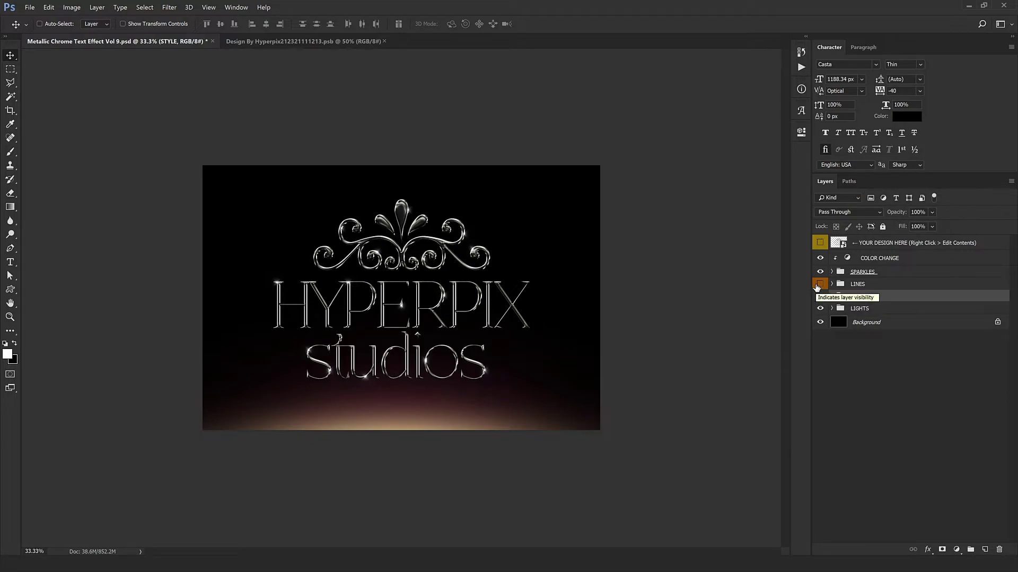
key(alt+period)
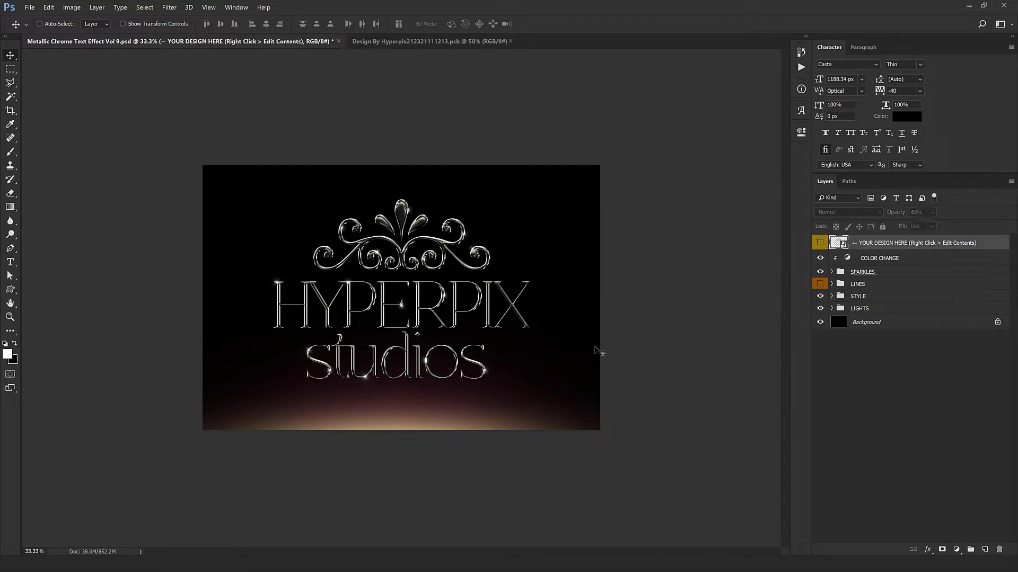
Edit the smart object's contents and drop the Dodge logo PNG onto its canvas.
double_click(836, 244)
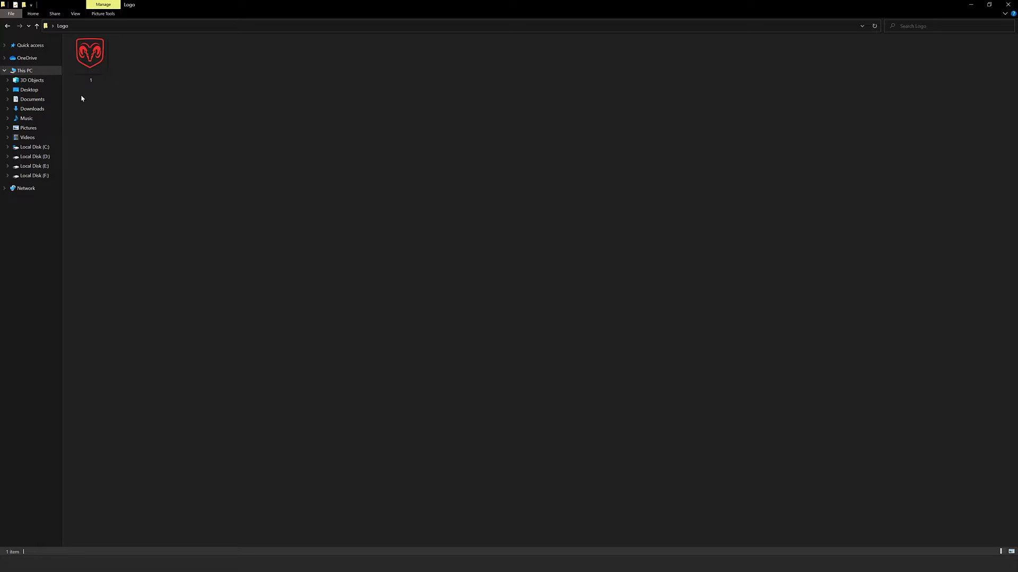
mouse_move(90, 64)
mouse_down()
mouse_move(75, 543)
mouse_move(490, 246)
mouse_move(442, 187)
mouse_move(446, 227)
mouse_up()
Commit the Dodge logo placement and delete the HYPERPIX, Shape 1 and studios layers.
key(Return)
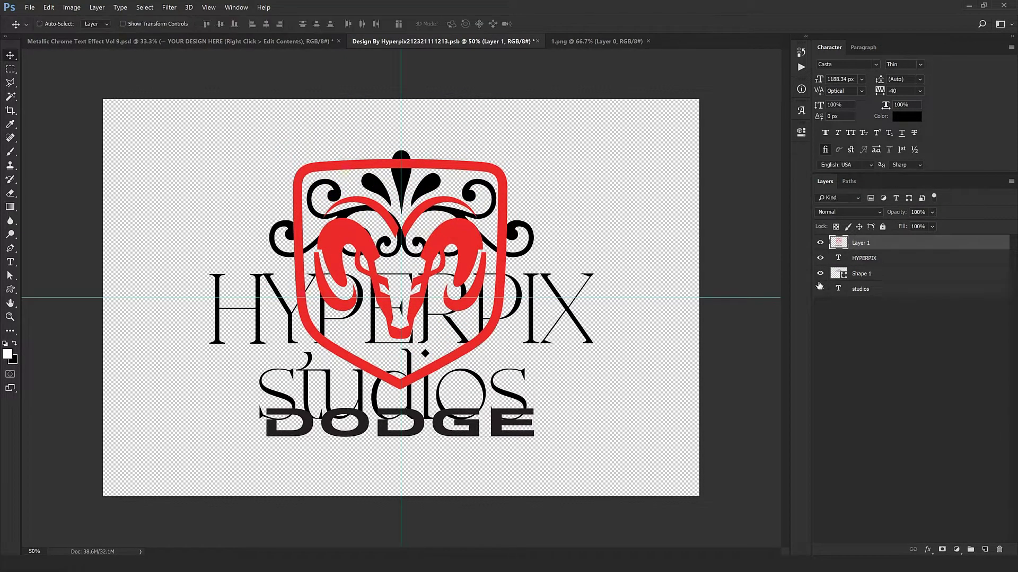
click(863, 258)
shift+click(860, 289)
click(999, 549)
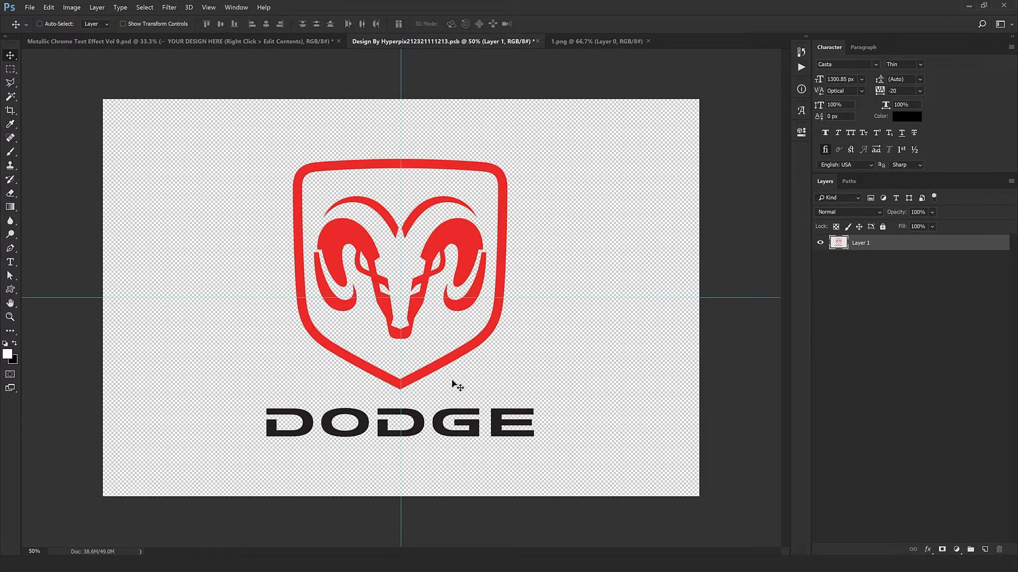
Close the logo and design documents, saving the changes back to the chrome mockup.
click(649, 41)
click(539, 41)
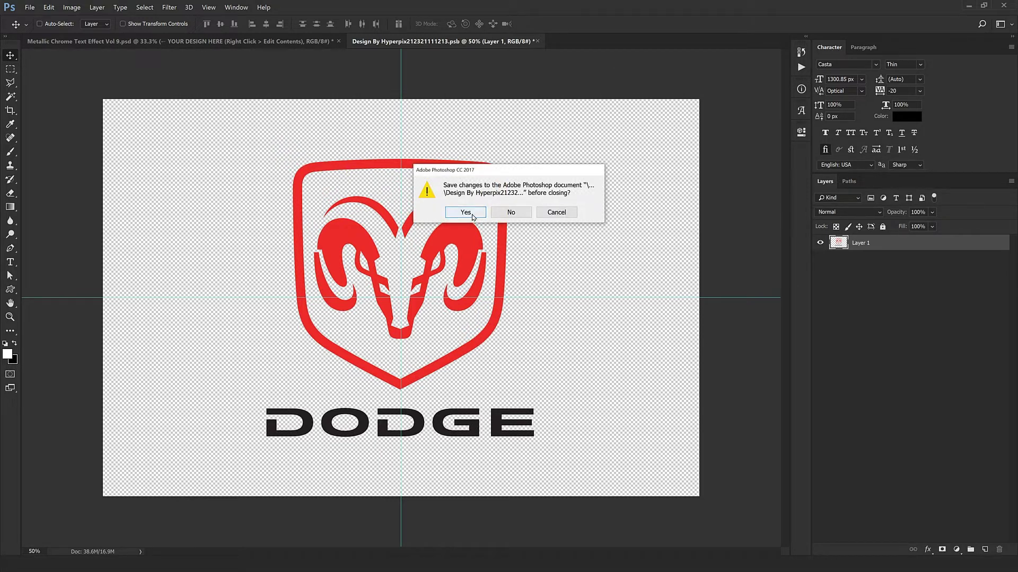
click(467, 213)
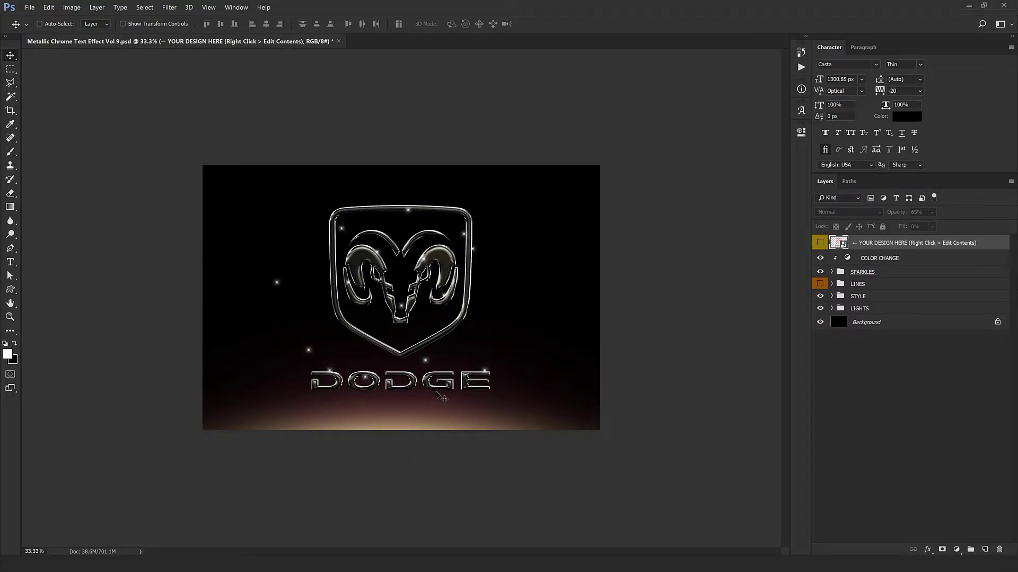
Inspect the chrome ram logo, then hide the LIGHTS group's warm glow.
key(ctrl+plus)
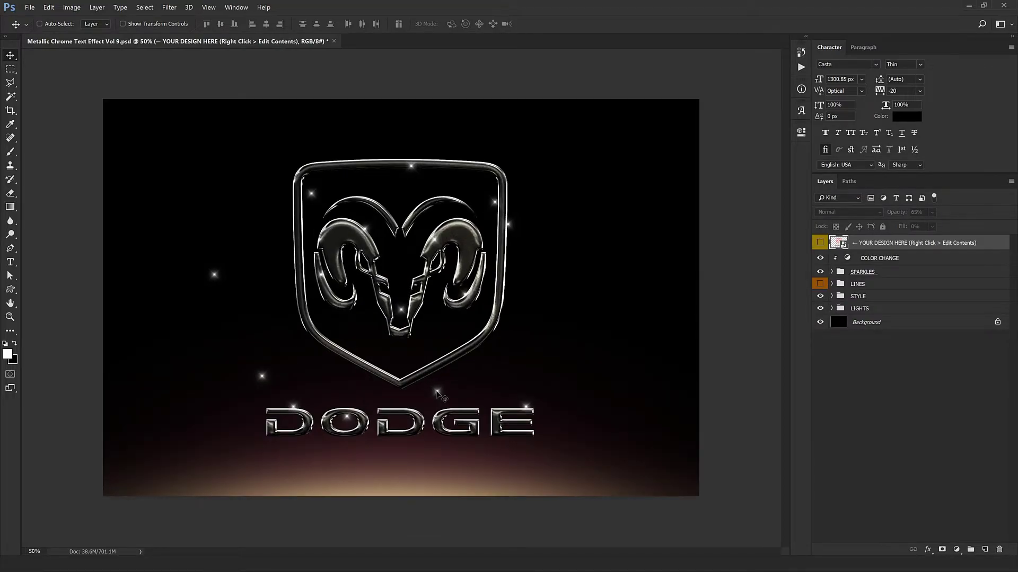
key(ctrl+plus)
key(ctrl+plus)
key(ctrl+minus)
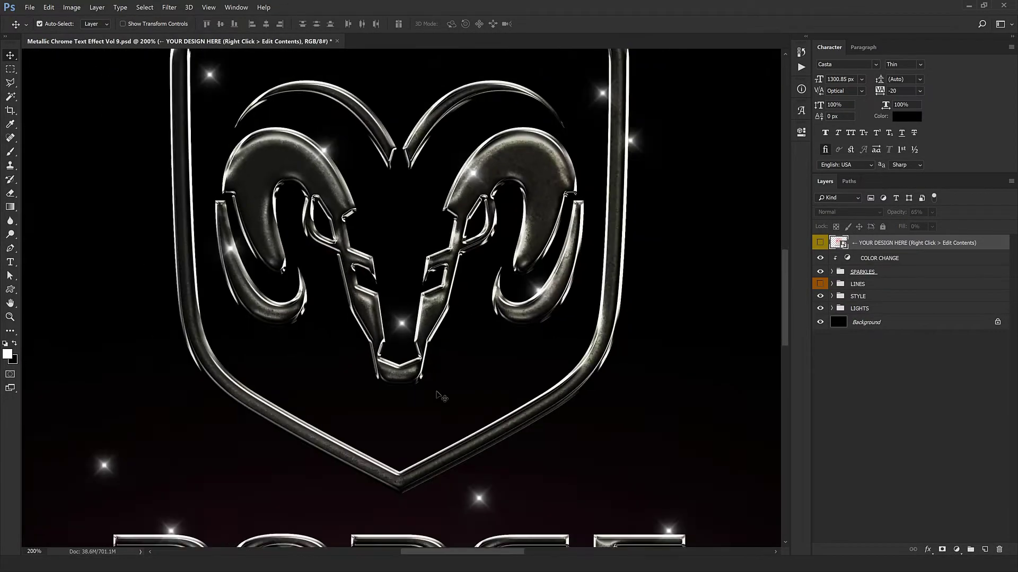
key(ctrl+minus)
drag(436, 393, 439, 374)
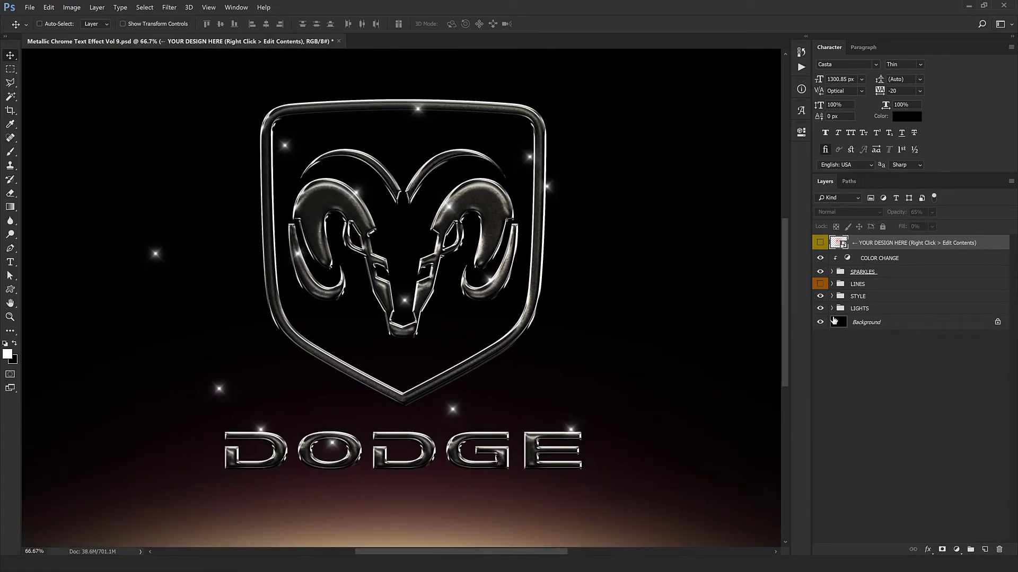
click(820, 309)
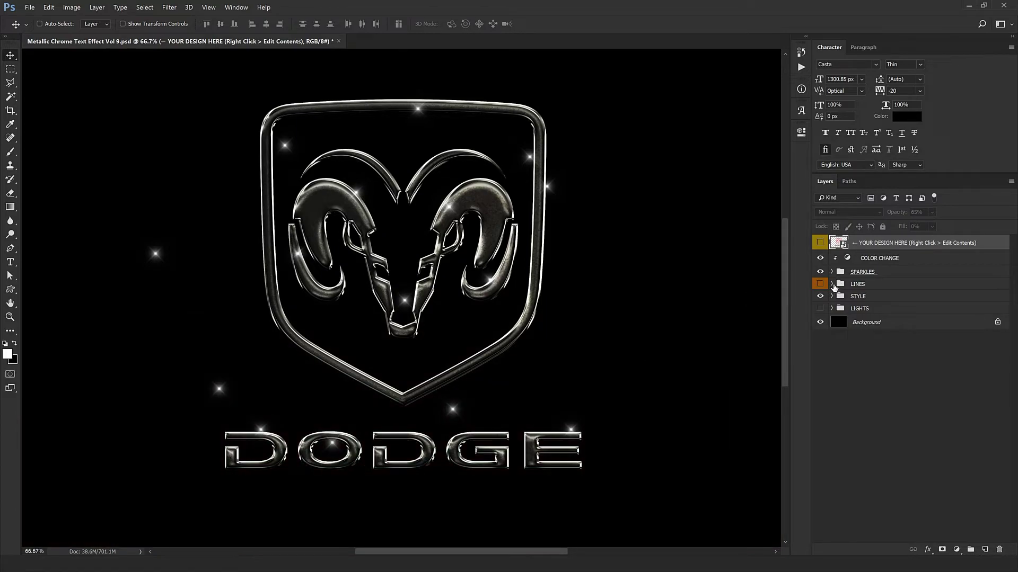
Select all the Sparkle layers in the SPARKLES group and merge them into one layer.
click(832, 272)
click(870, 288)
shift+click(879, 486)
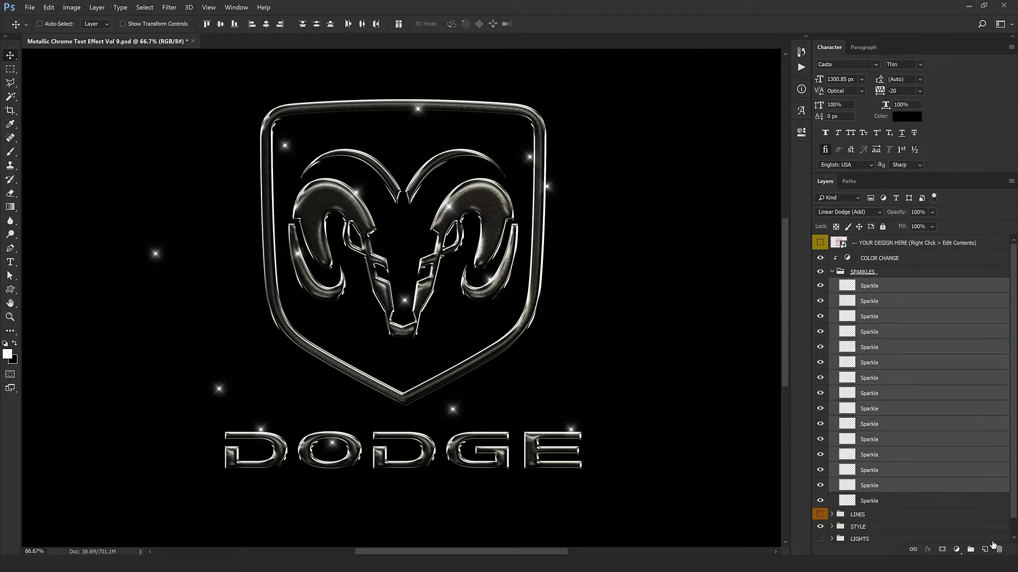
key(ctrl+e)
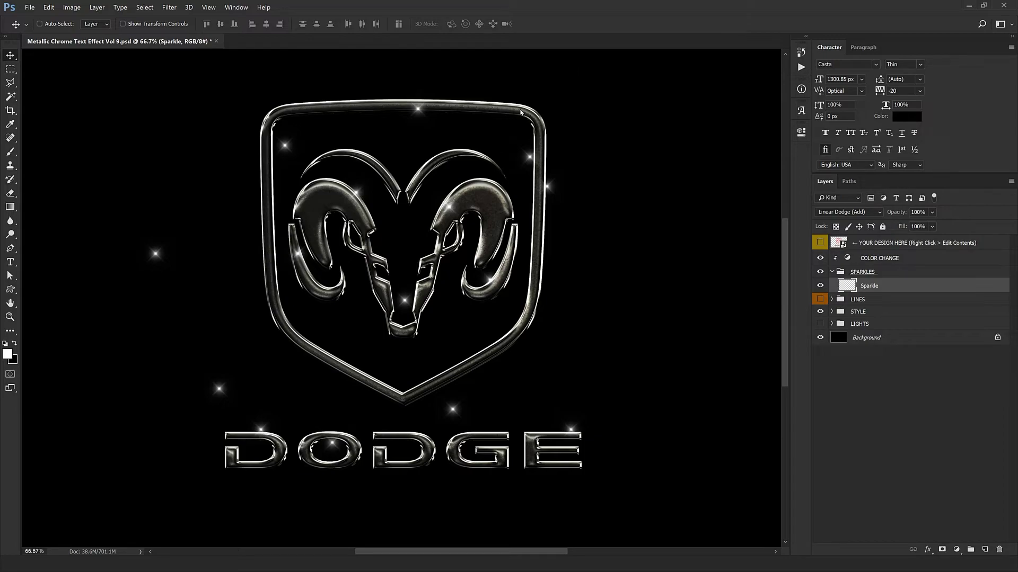
Alt-drag sparkle copies onto the ram badge and DODGE lettering edges.
mouse_move(521, 113)
mouse_down()
mouse_move(559, 135)
mouse_move(477, 375)
mouse_move(361, 238)
mouse_move(454, 382)
mouse_move(404, 326)
mouse_move(499, 330)
mouse_move(461, 227)
mouse_up()
mouse_move(461, 227)
mouse_down()
mouse_move(557, 304)
mouse_move(500, 467)
mouse_move(394, 470)
mouse_up()
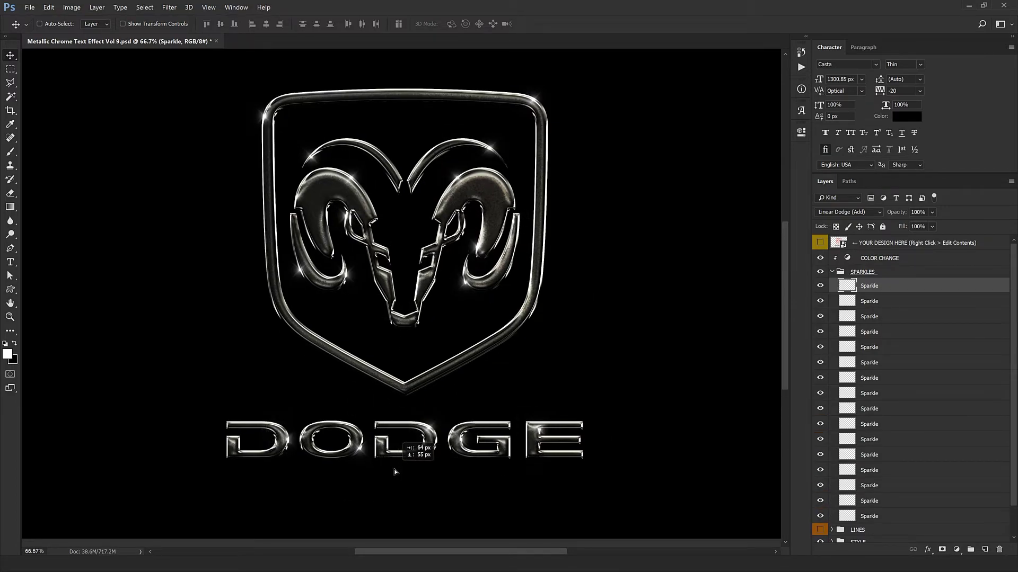
drag(390, 389, 391, 404)
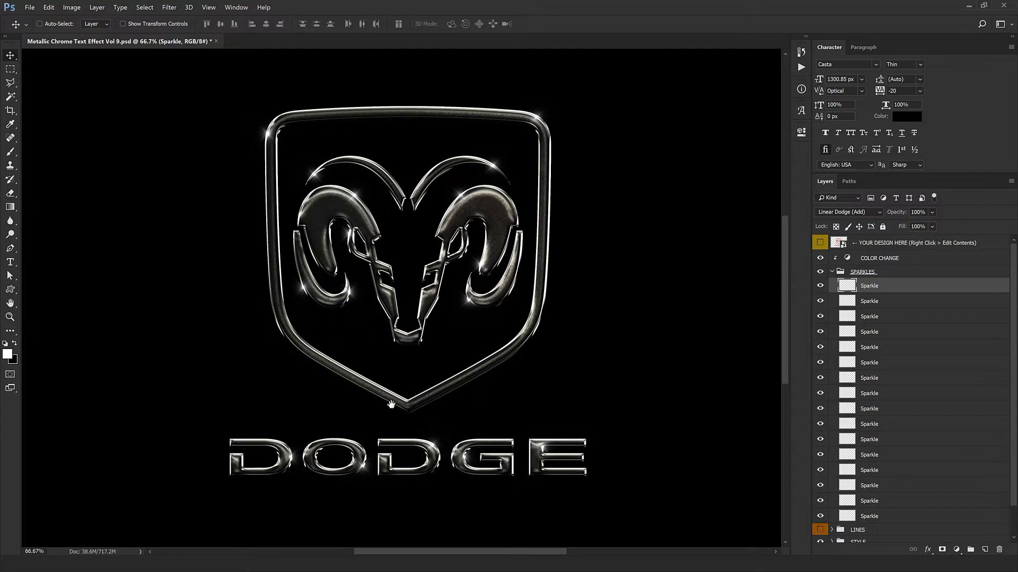
click(834, 272)
Collapse SPARKLES and set the COLOR CHANGE Hue/Saturation layer to a saturated red tint.
click(832, 272)
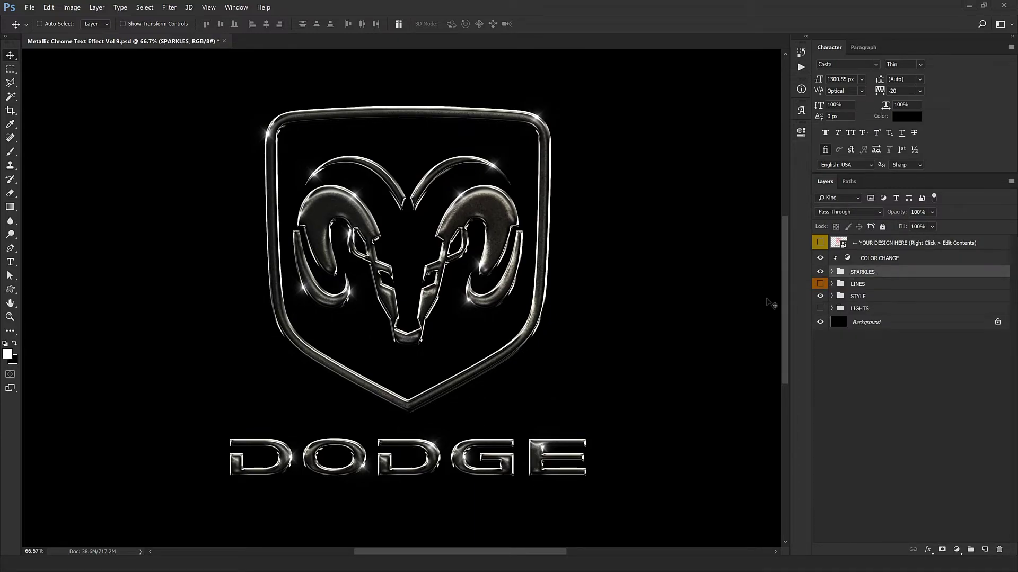
double_click(847, 258)
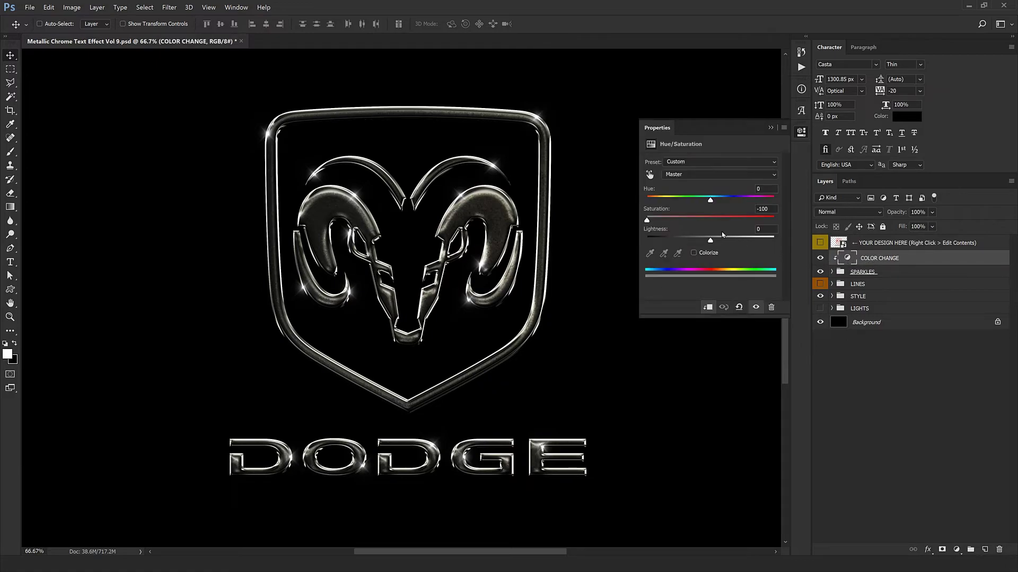
click(711, 222)
mouse_move(711, 222)
mouse_down()
mouse_move(721, 222)
mouse_move(717, 201)
mouse_move(697, 208)
mouse_up()
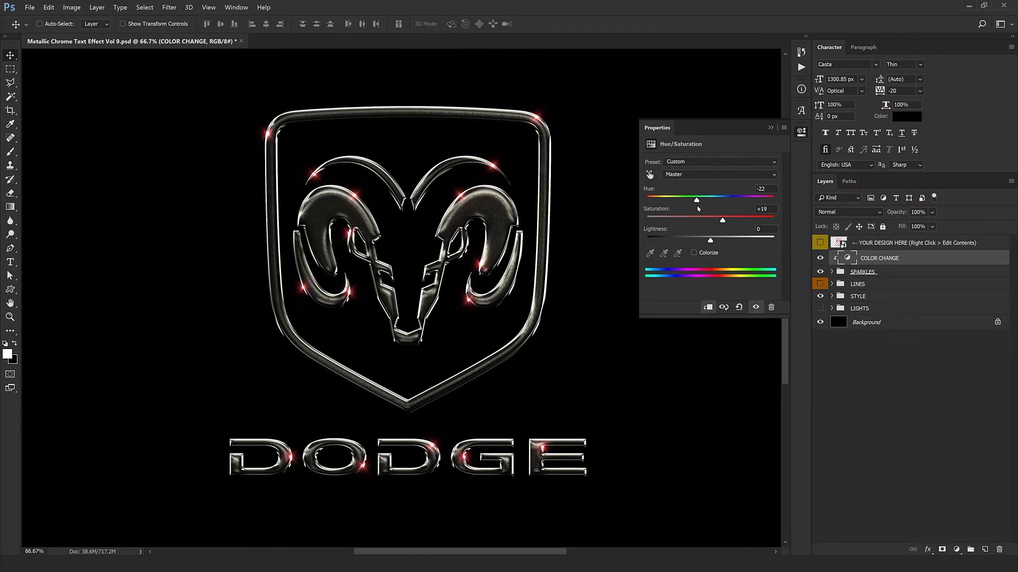
click(801, 132)
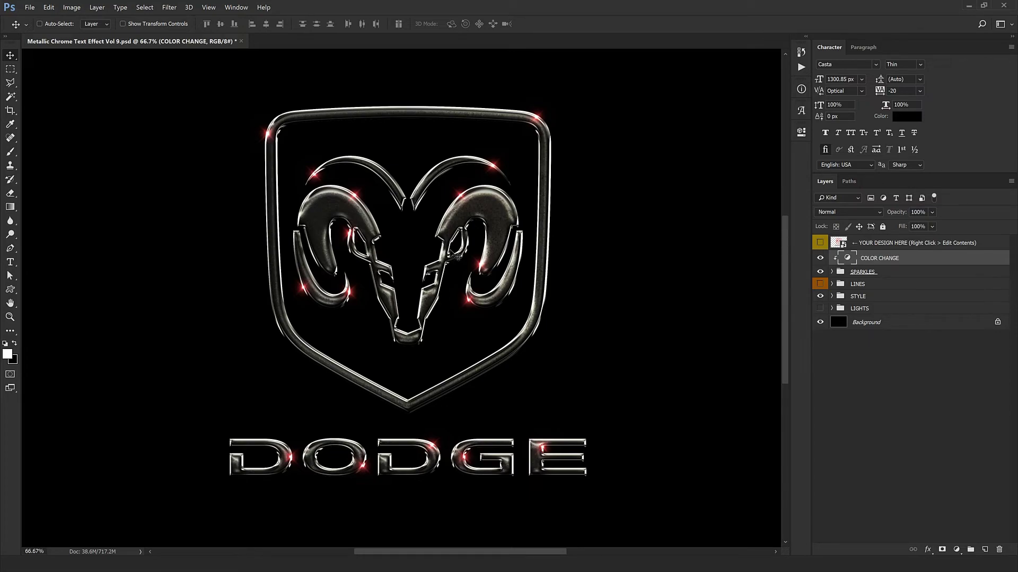
scroll(456, 219, up, 3)
scroll(455, 220, down, 1)
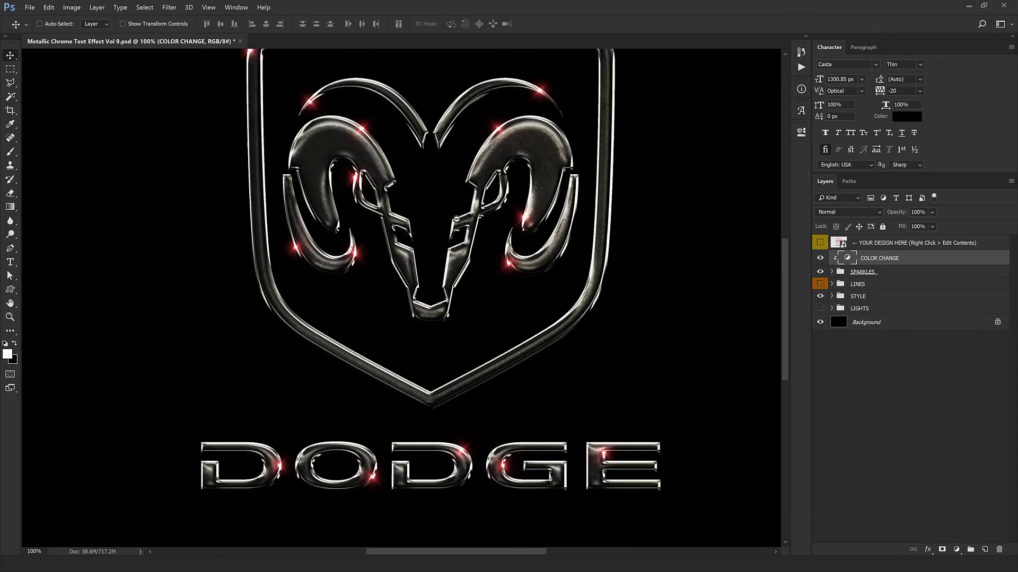
scroll(454, 218, down, 1)
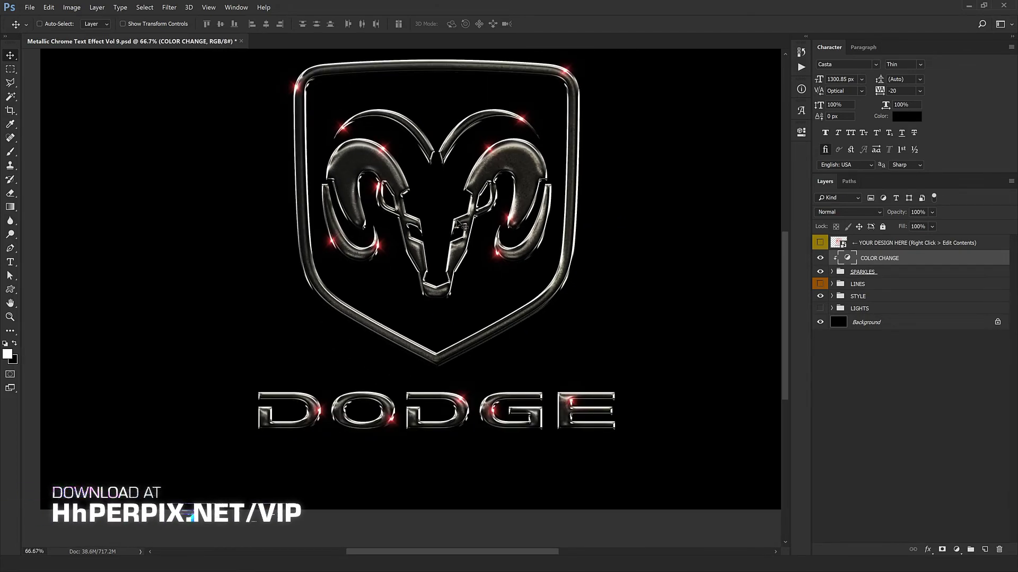